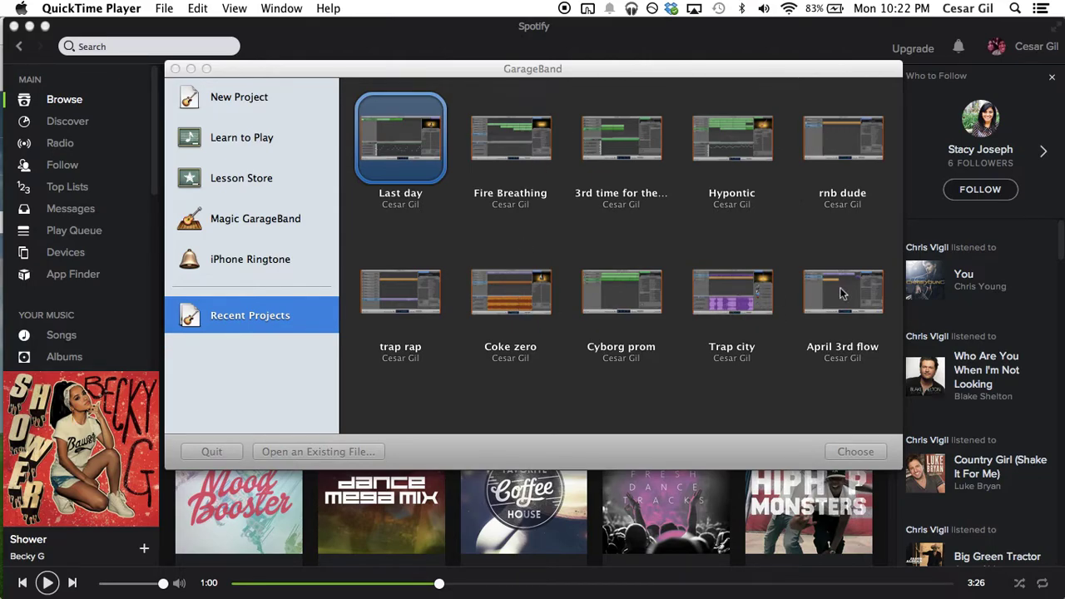
# Open the 'Trap city' project from the Recent Projects list.
pyautogui.doubleClick(761, 291)
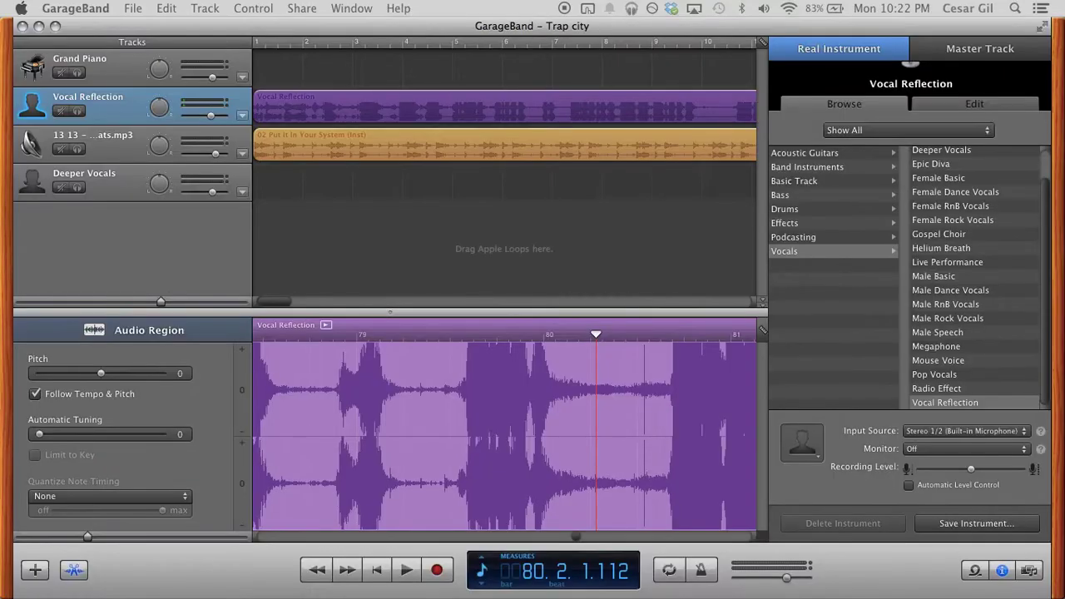
# Delete the 02 Put It In Your System region, audition the song, then undo the deletion.
pyautogui.click(491, 148)
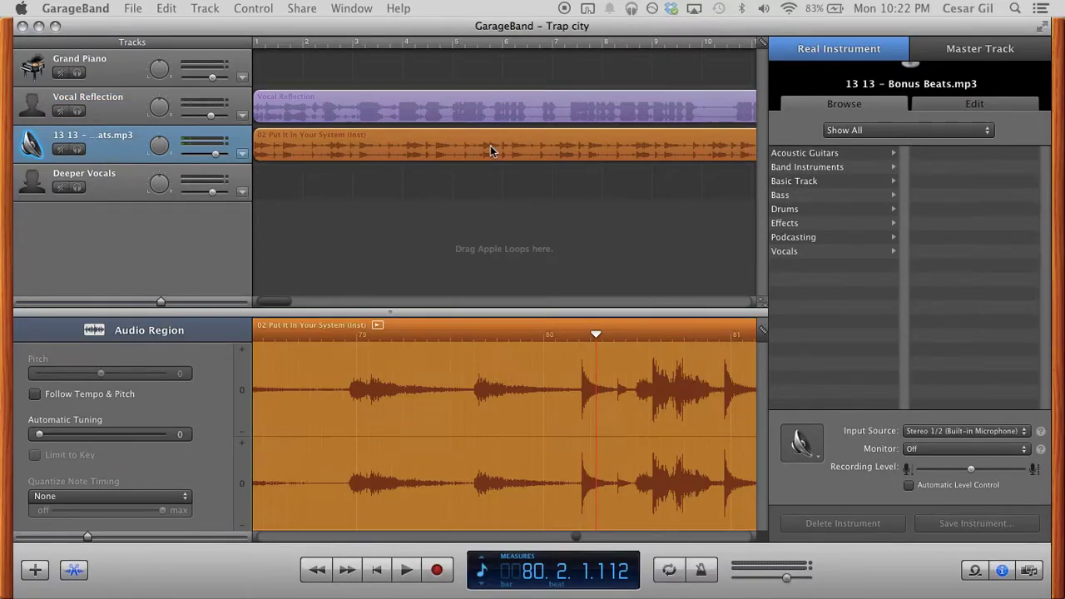
pyautogui.press('Delete')
pyautogui.press('Return')
pyautogui.press('space')
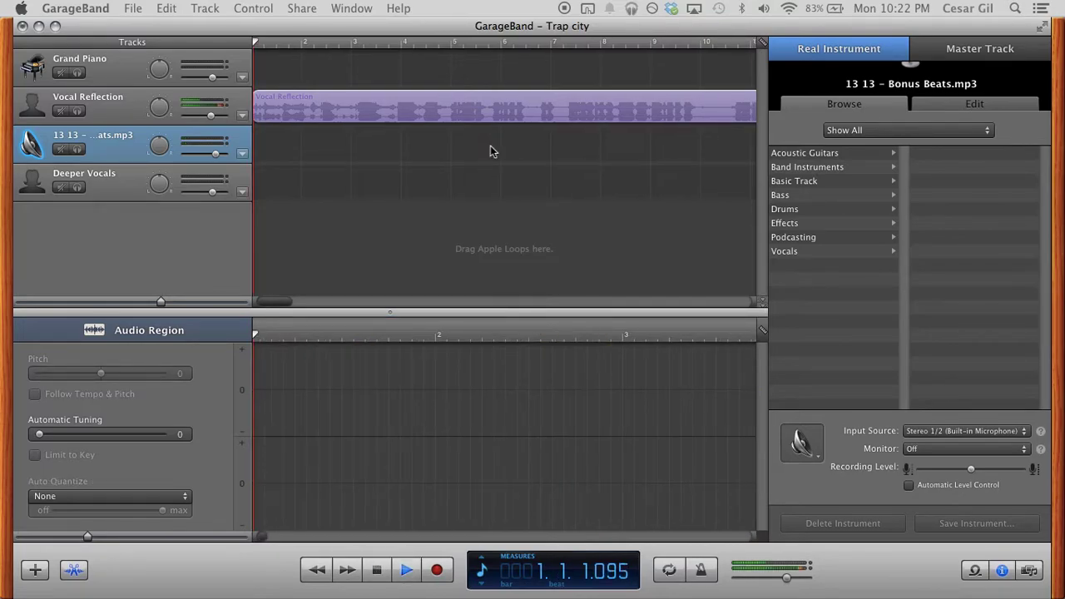
pyautogui.hotkey('ctrl', 'z')
# Delete the Vocal Reflection region and play the song from the start to check it.
pyautogui.click(453, 120)
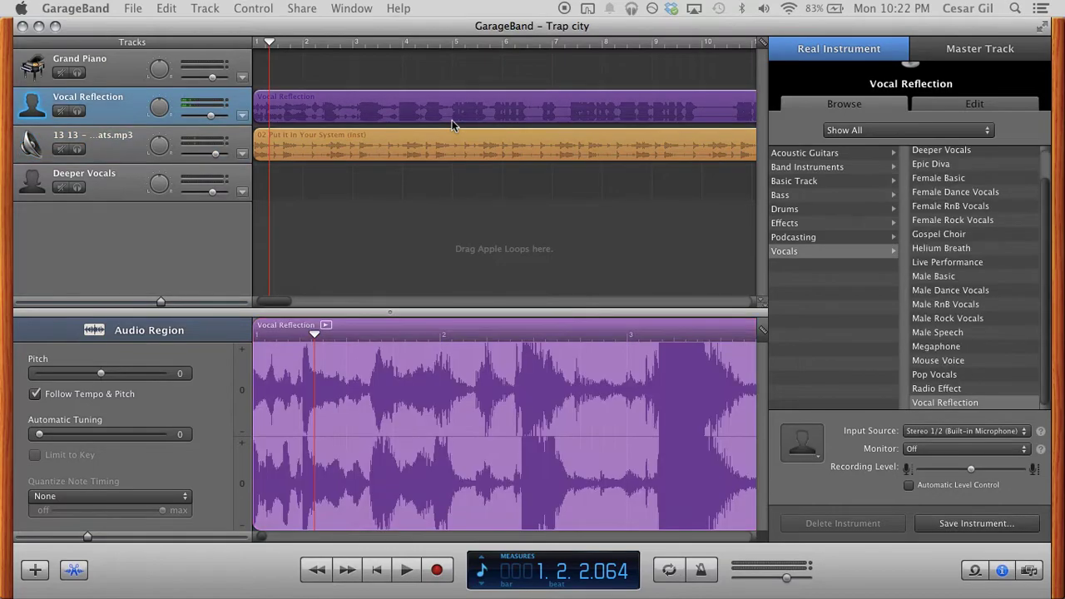
pyautogui.press('Delete')
pyautogui.press('Return')
pyautogui.press('space')
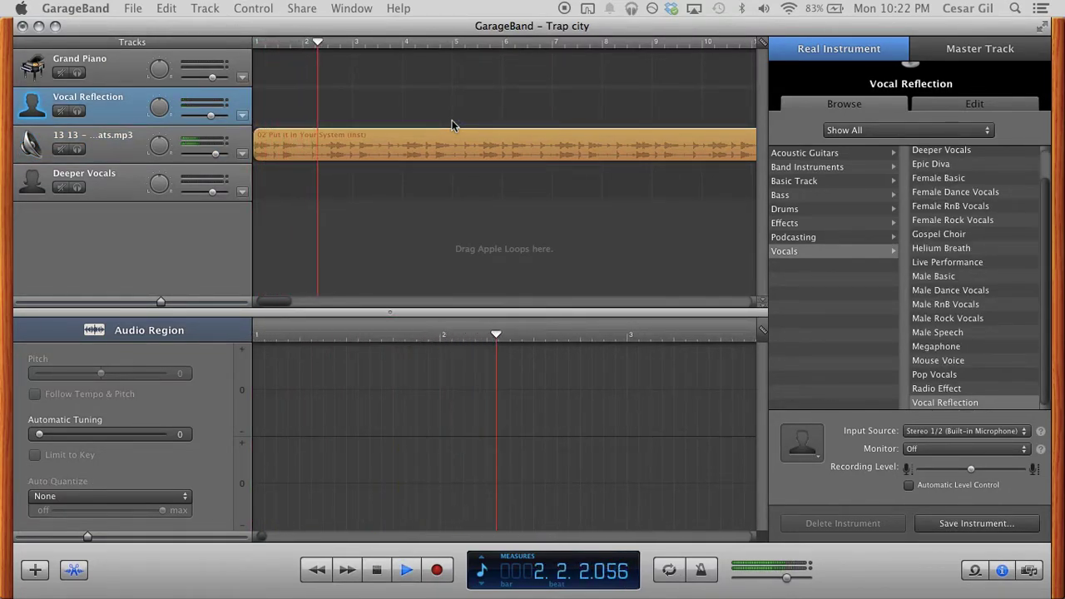
pyautogui.press('space')
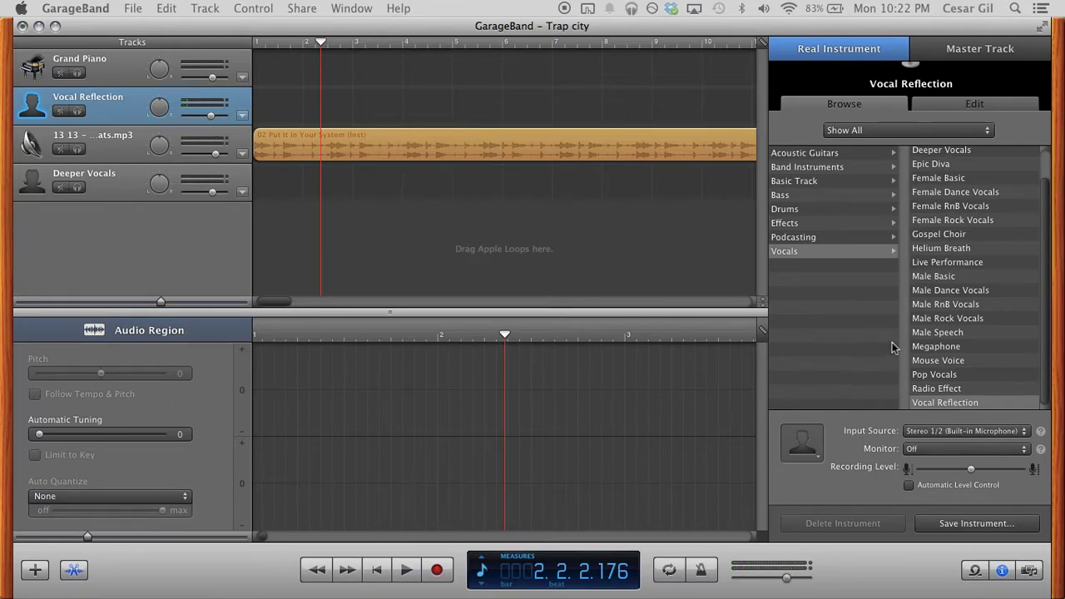
# Add a Grand Piano software instrument track and show the Musical Typing keyboard.
pyautogui.click(35, 571)
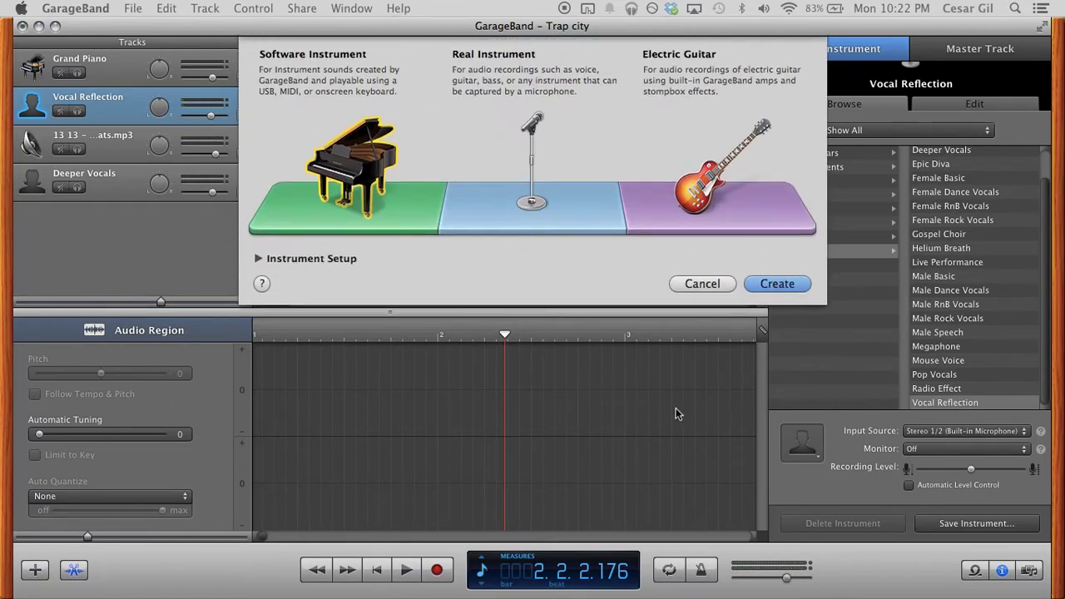
pyautogui.click(764, 284)
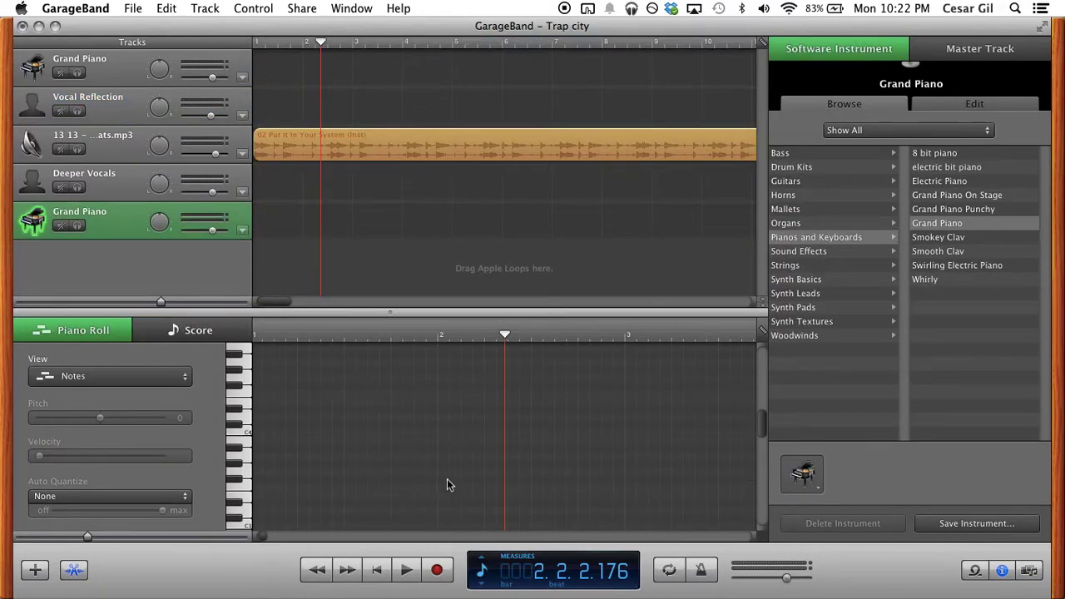
pyautogui.press('super+shift+k')
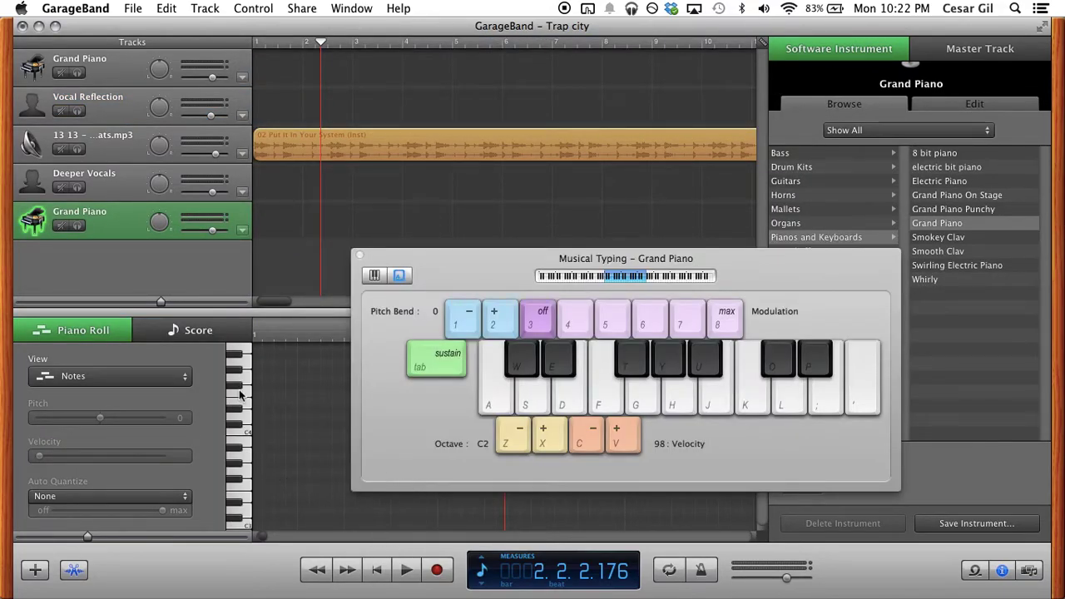
# Record a short piano part on the Grand Piano track using the K, F, A, L, D, J keys.
pyautogui.click(438, 569)
pyautogui.press('k')
pyautogui.press('f')
pyautogui.press('a')
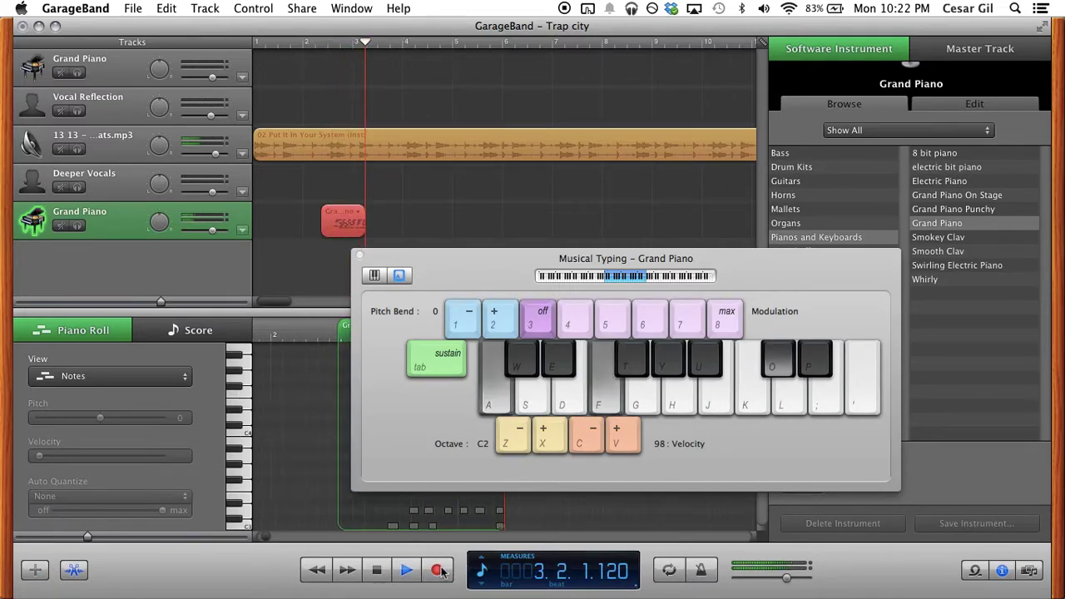
pyautogui.press('l')
pyautogui.press('d')
pyautogui.press('f')
pyautogui.press('a')
pyautogui.press('l')
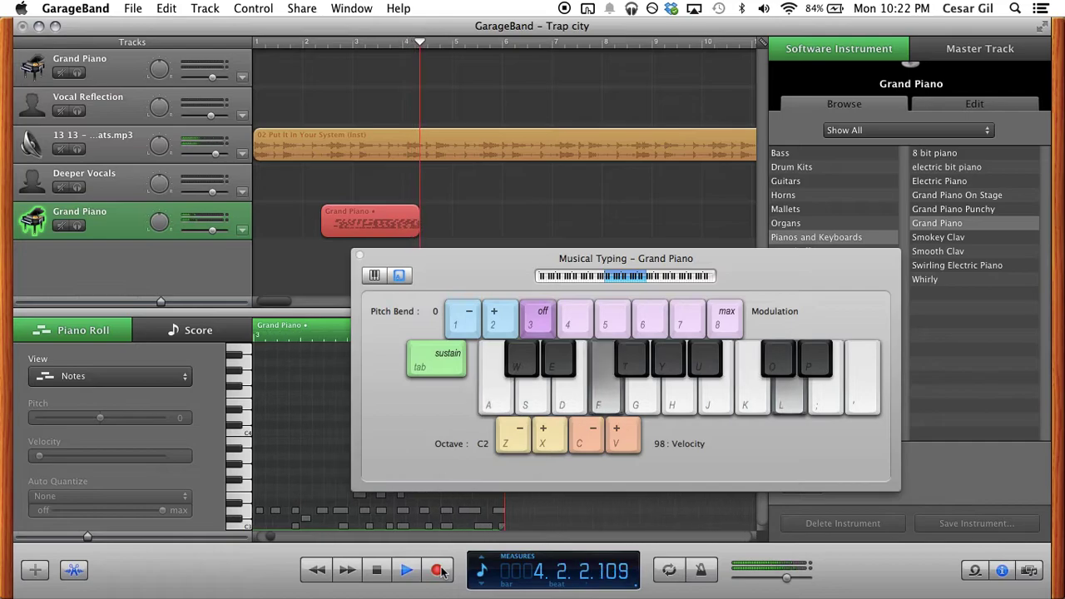
pyautogui.press('k')
pyautogui.press('j')
pyautogui.press('d')
pyautogui.click(438, 570)
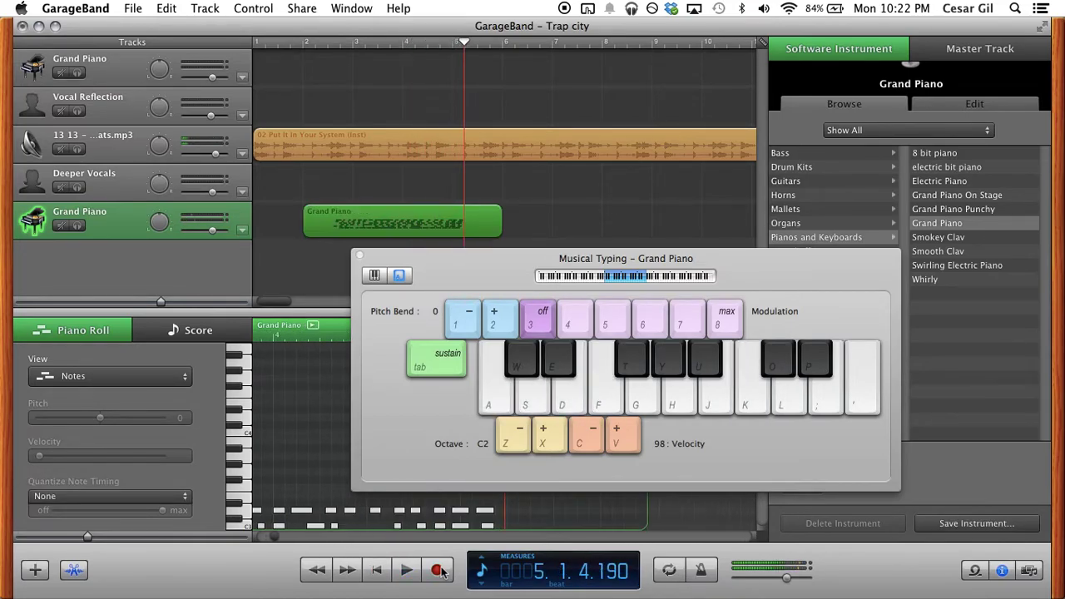
pyautogui.click(35, 570)
# Create another software instrument track set to Pop Horn Section.
pyautogui.click(797, 283)
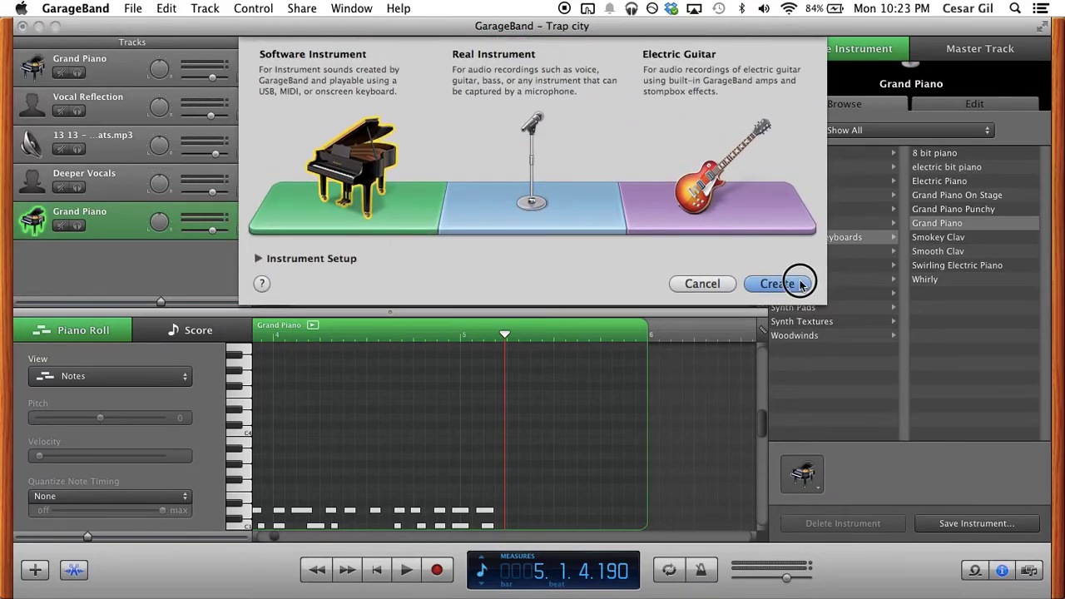
pyautogui.click(829, 197)
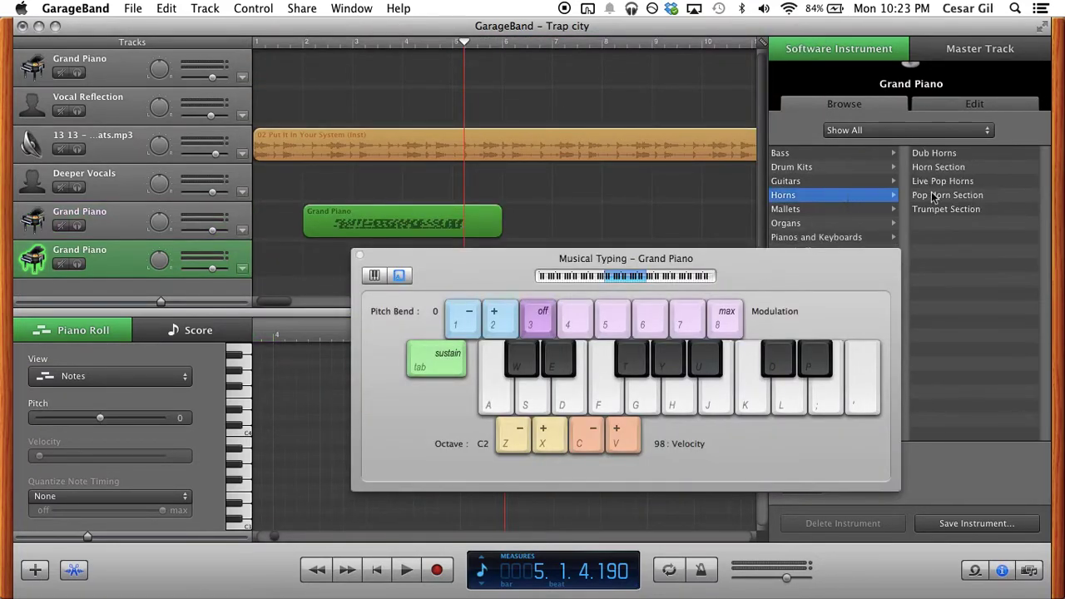
pyautogui.click(932, 195)
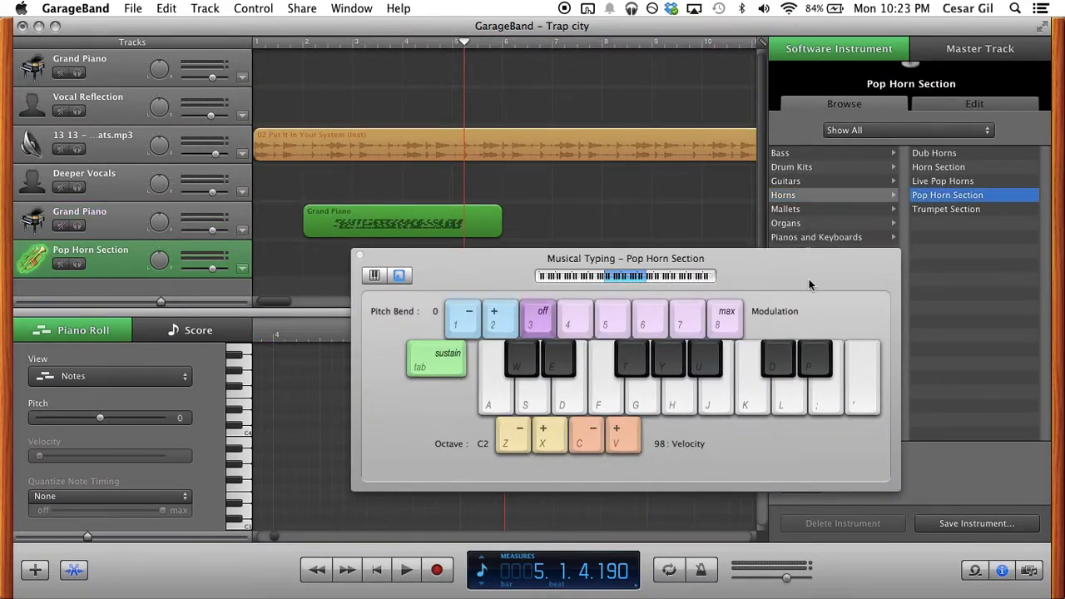
# Record a horn part from the start, playing mostly J notes with one U.
pyautogui.press('Return')
pyautogui.click(438, 573)
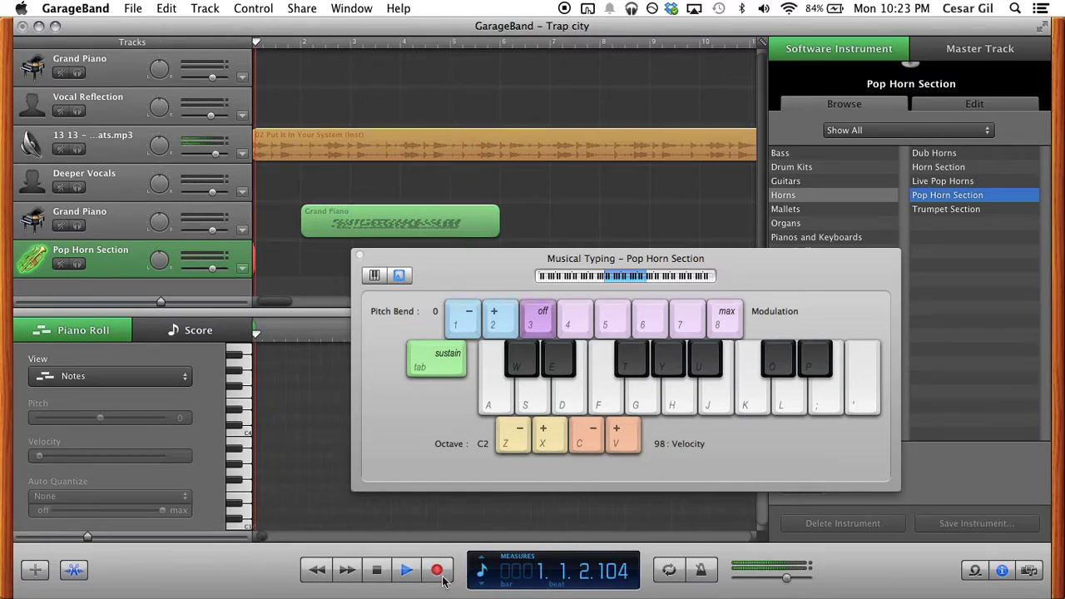
pyautogui.press('j')
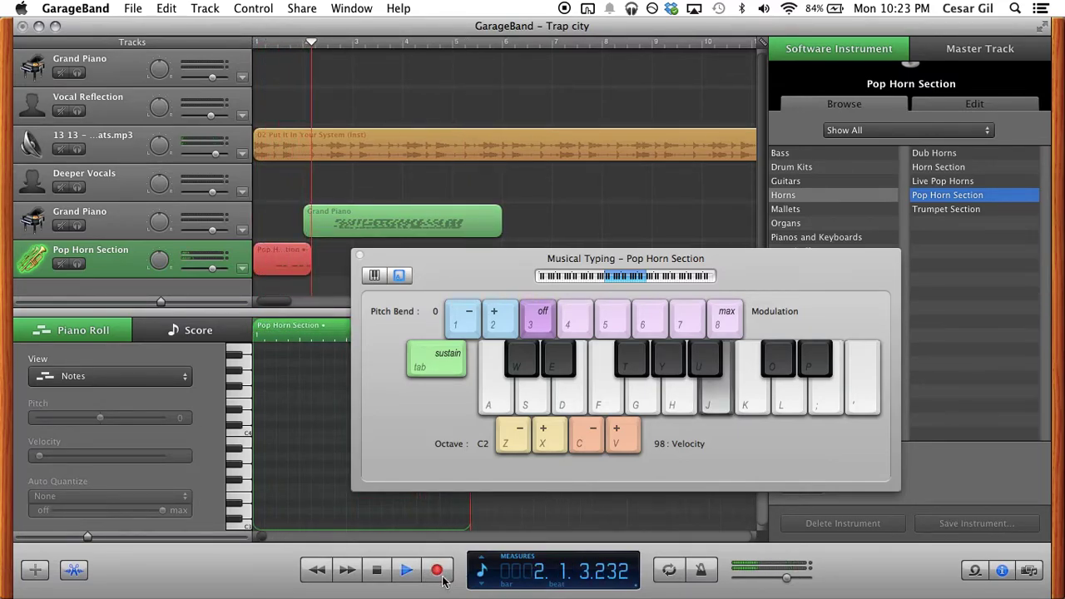
pyautogui.press('j')
pyautogui.press('u')
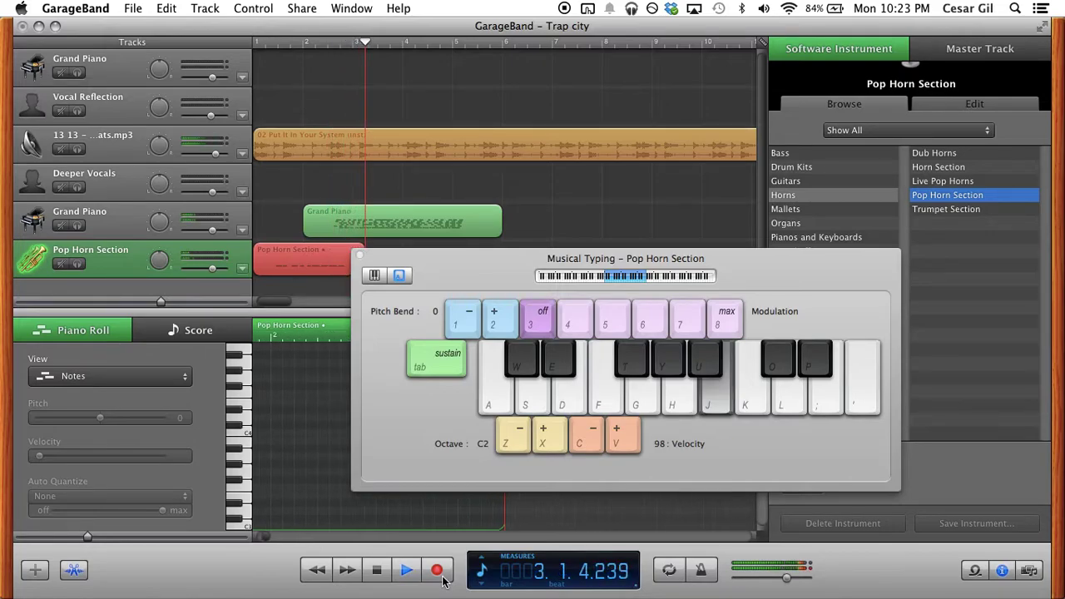
pyautogui.press('j')
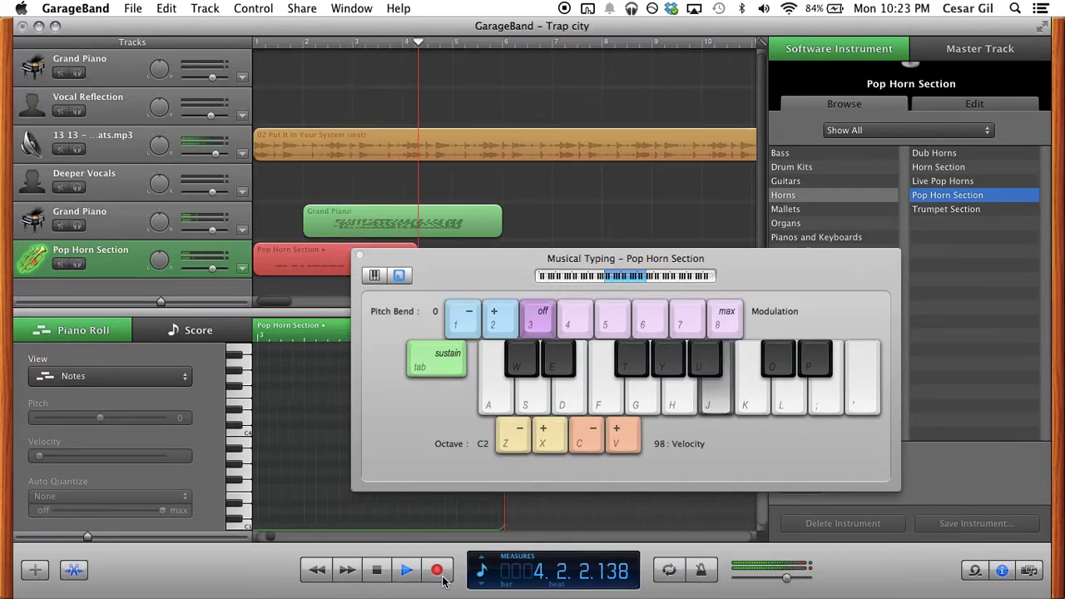
pyautogui.press('j')
pyautogui.press('j')
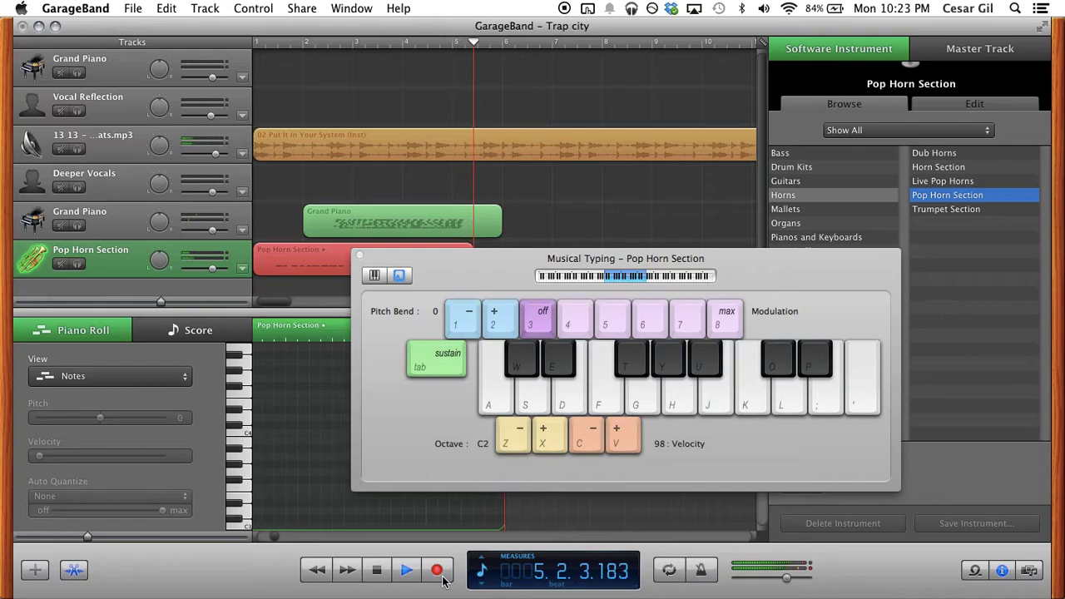
pyautogui.press('j')
pyautogui.press('j')
pyautogui.press('j')
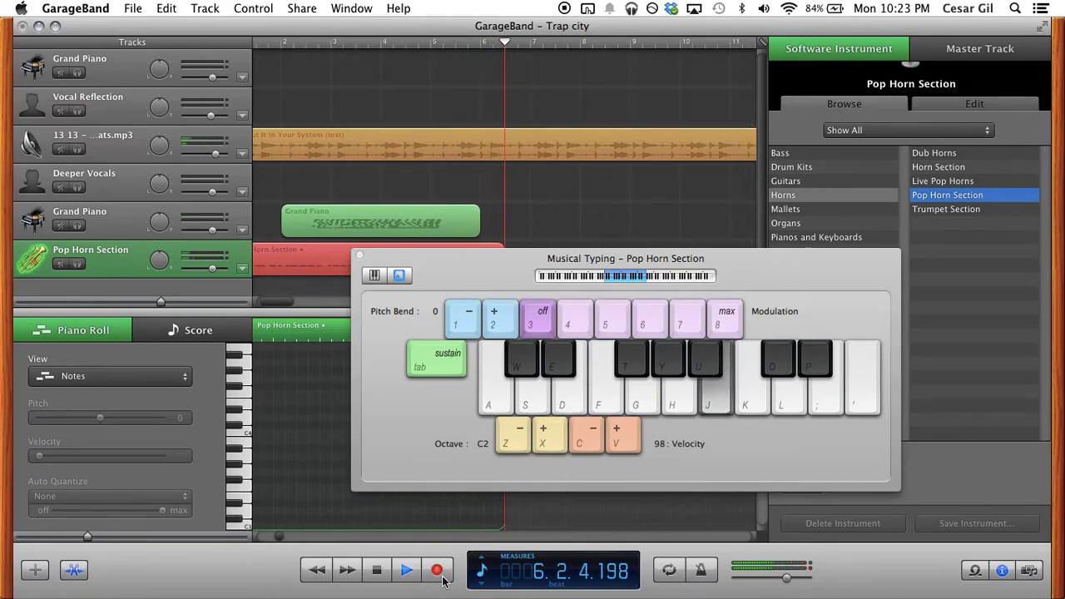
pyautogui.press('j')
pyautogui.press('j')
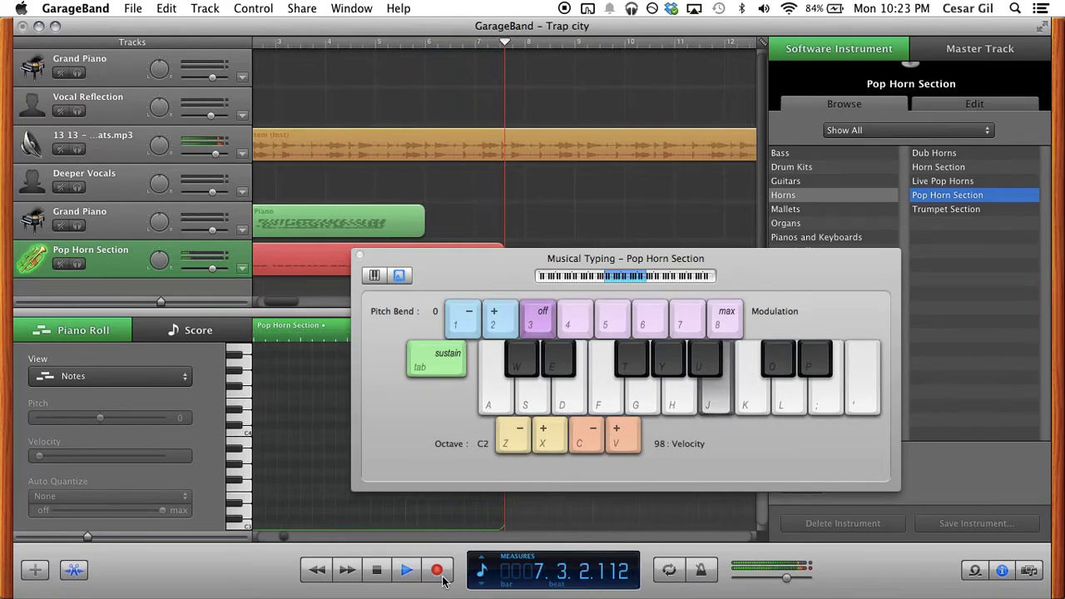
pyautogui.press('j')
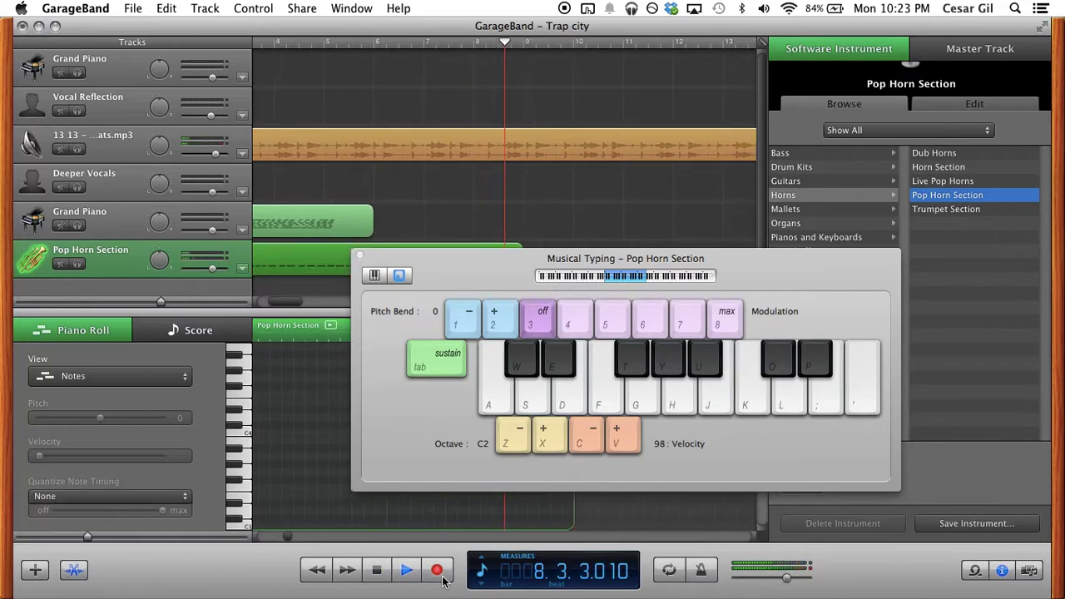
pyautogui.press('space')
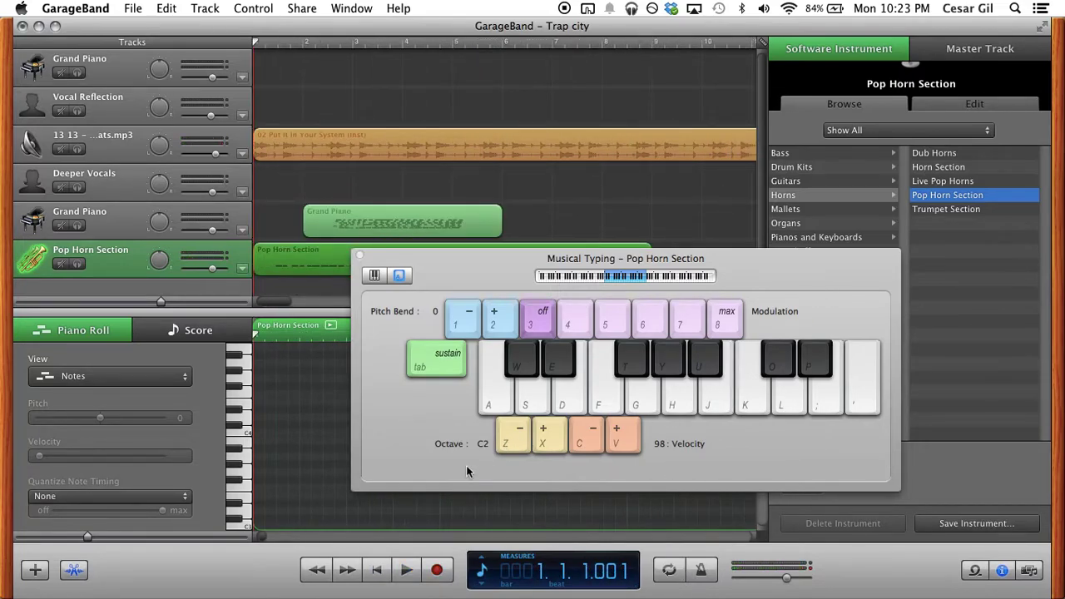
# Try Fretless Electric Bass, then switch the track's instrument to Dub Horns.
pyautogui.click(832, 153)
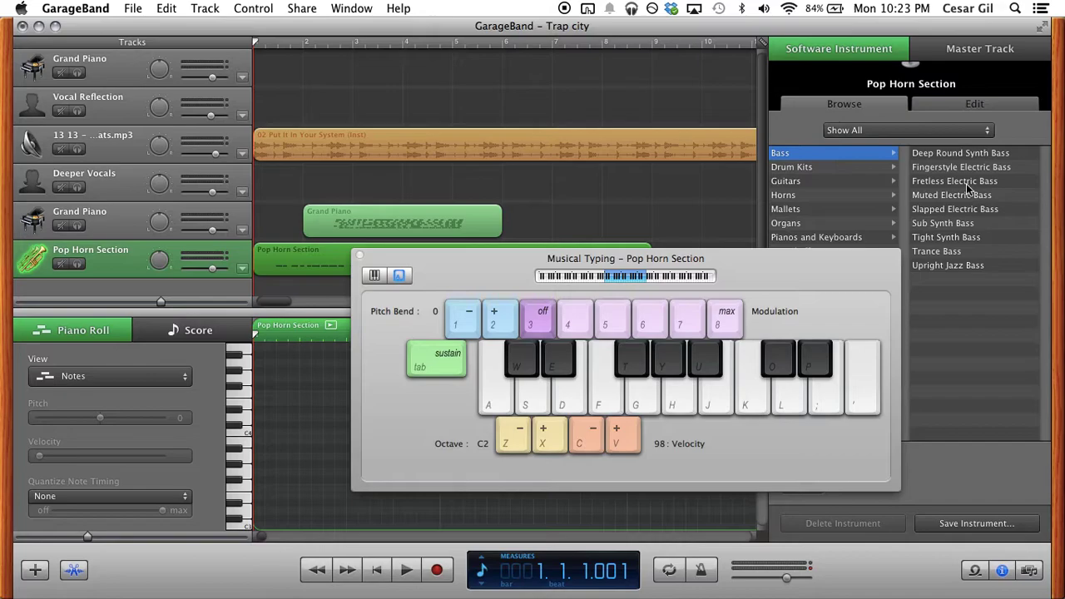
pyautogui.click(954, 180)
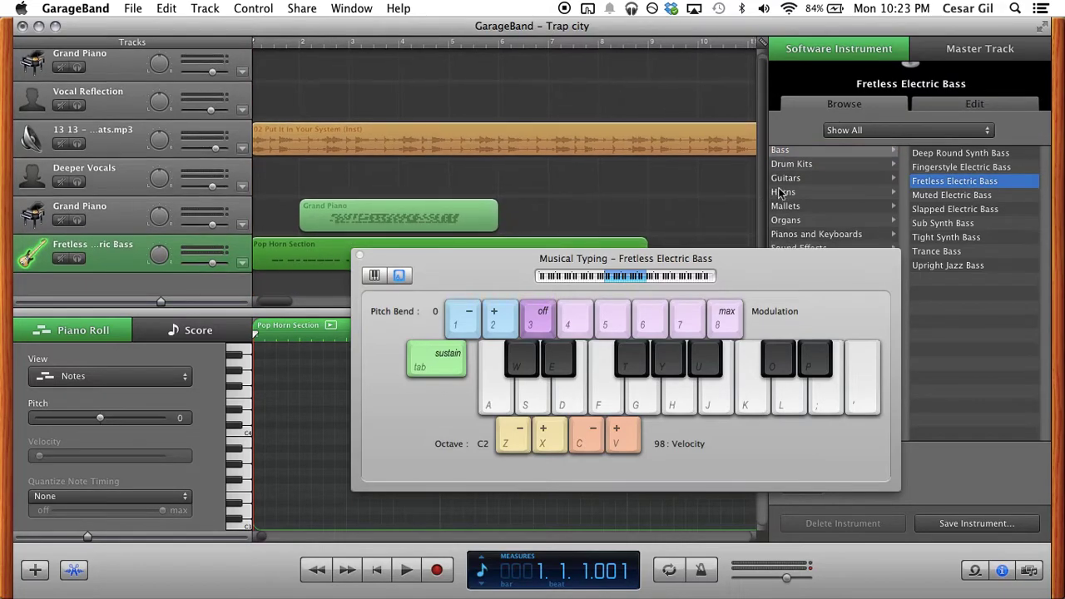
pyautogui.click(824, 194)
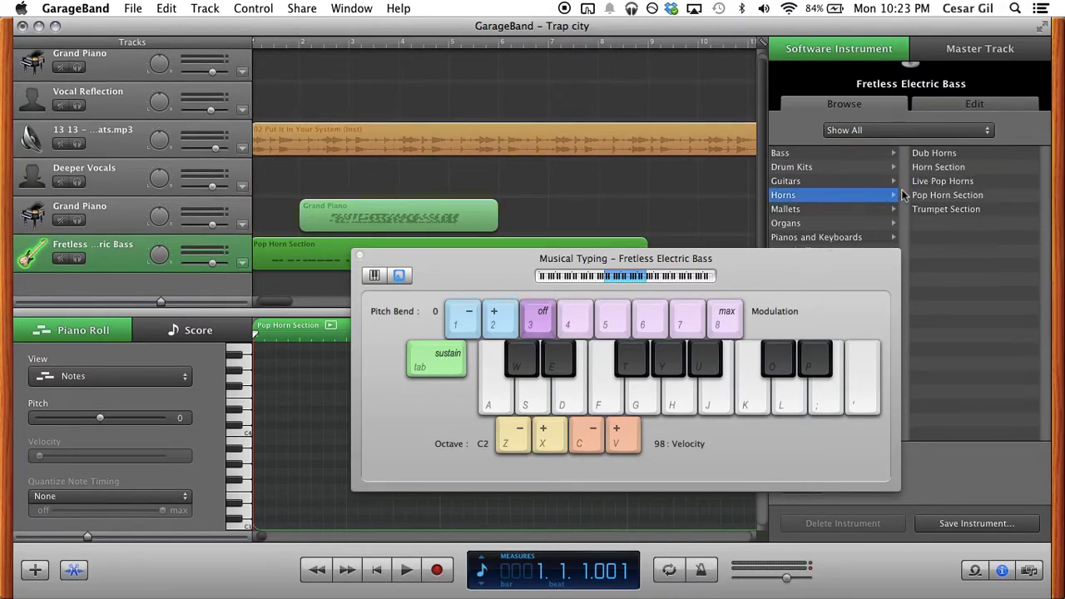
pyautogui.click(944, 154)
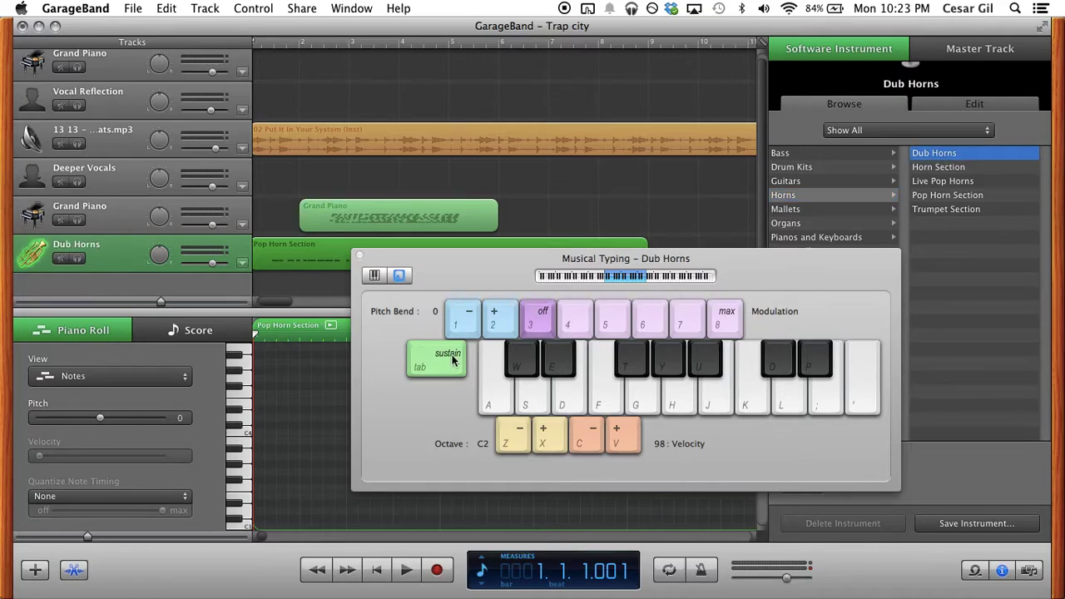
# Add a software instrument track set to Synth Leads > Future Flute and test one note.
pyautogui.click(37, 570)
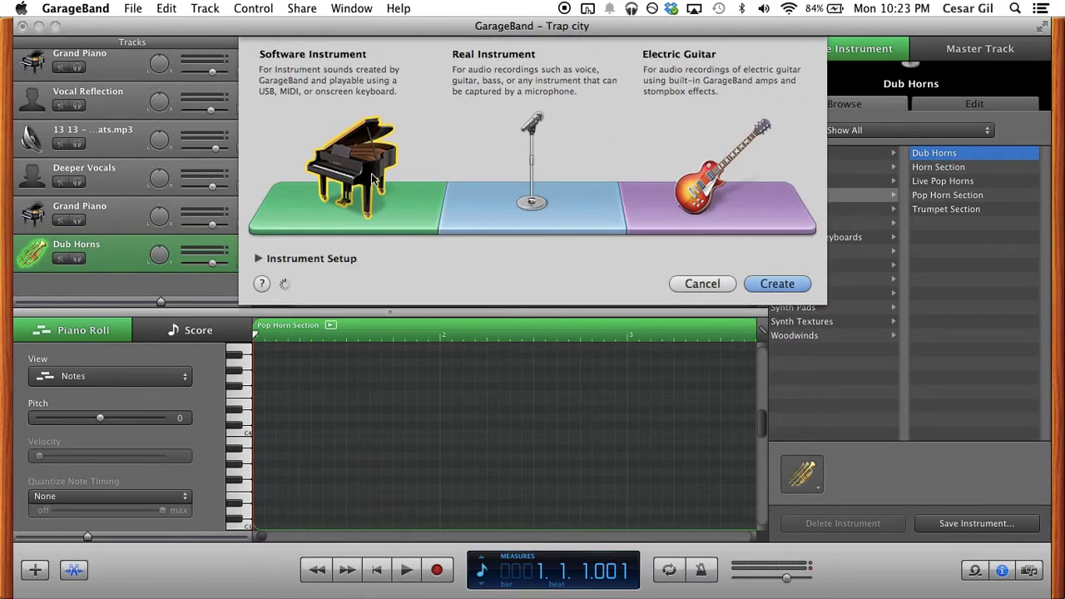
pyautogui.doubleClick(372, 178)
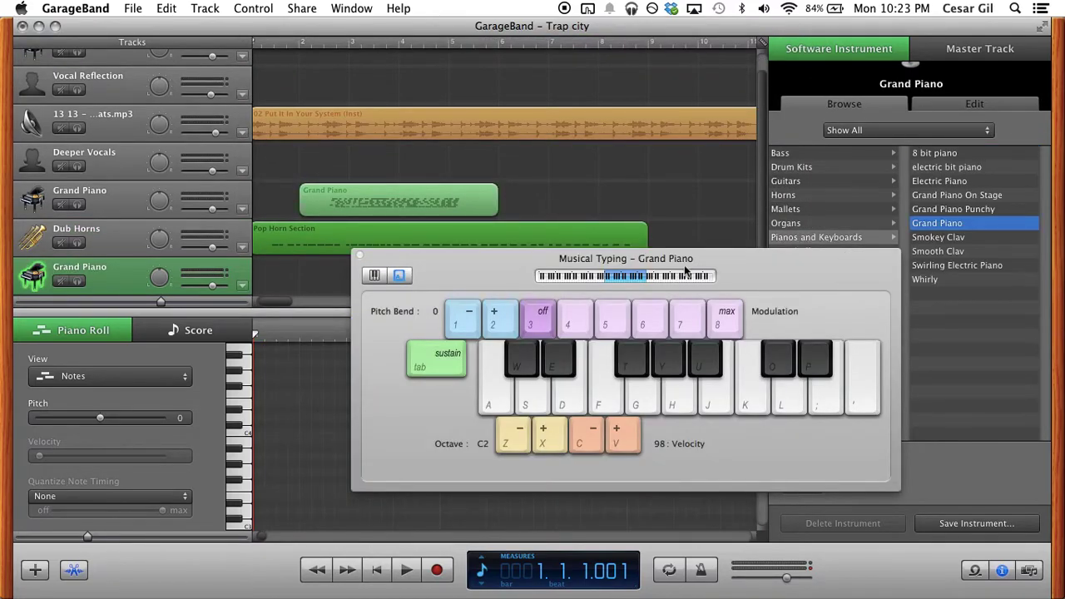
pyautogui.moveTo(697, 265); pyautogui.dragTo(626, 300)
pyautogui.click(800, 292)
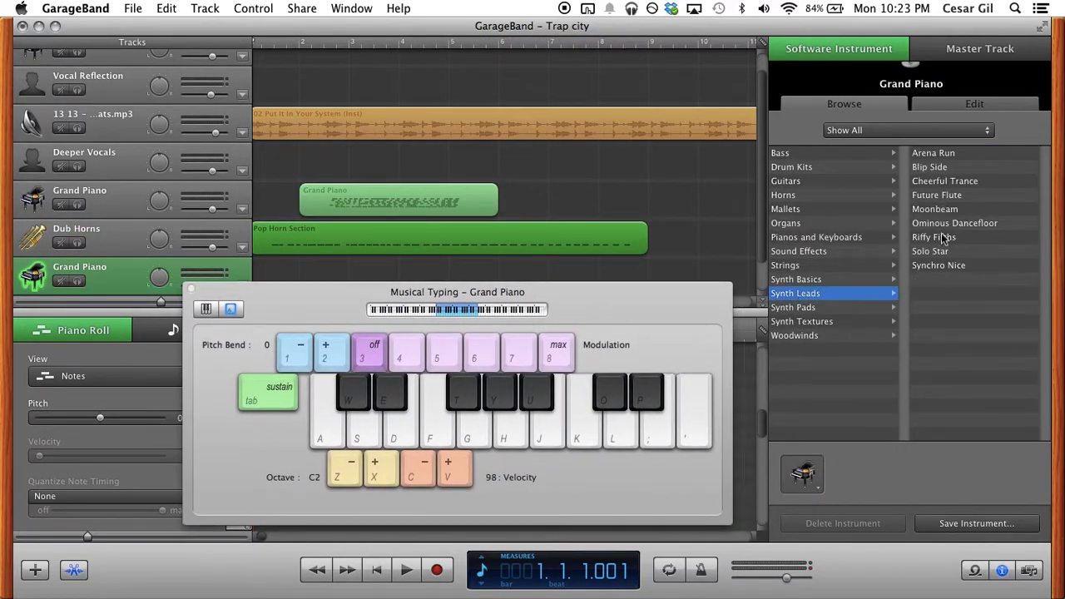
pyautogui.click(956, 197)
pyautogui.press('f')
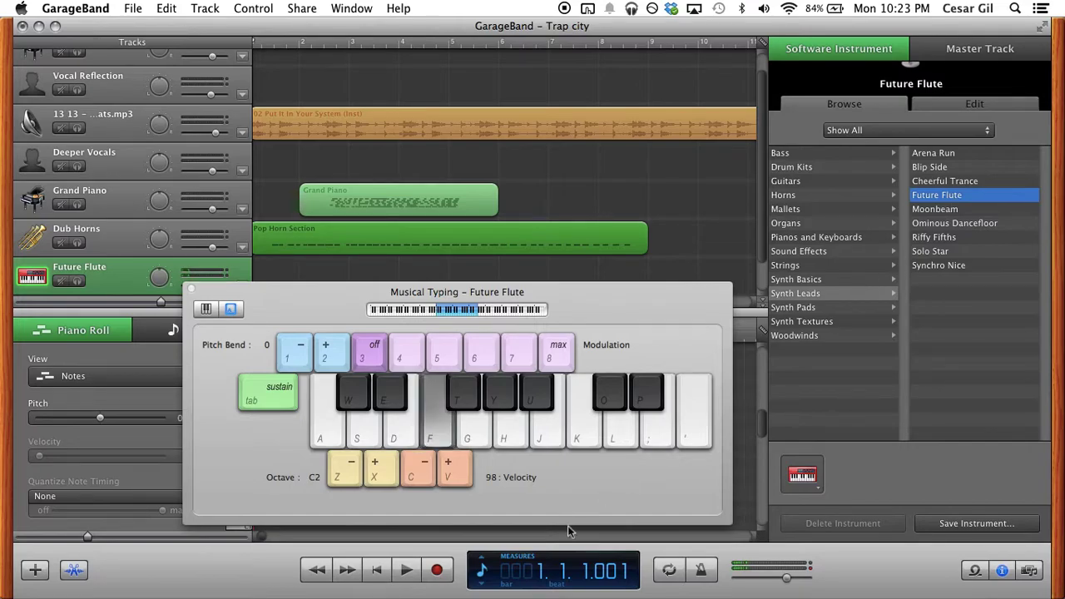
# Record a take of repeated F notes on the Future Flute track.
pyautogui.click(447, 572)
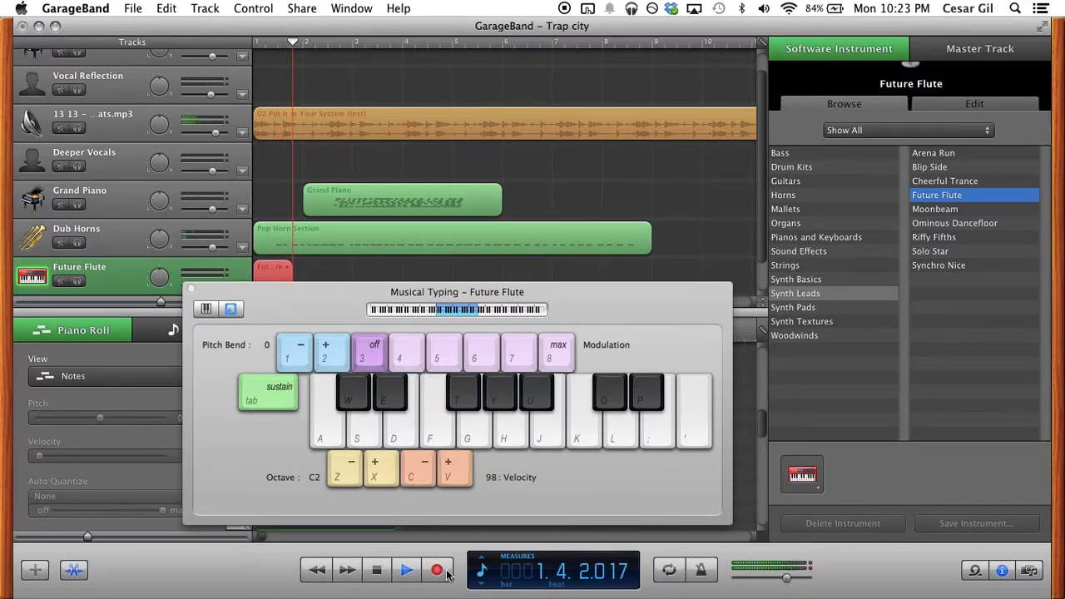
pyautogui.press('f')
pyautogui.press('f')
pyautogui.press('f')
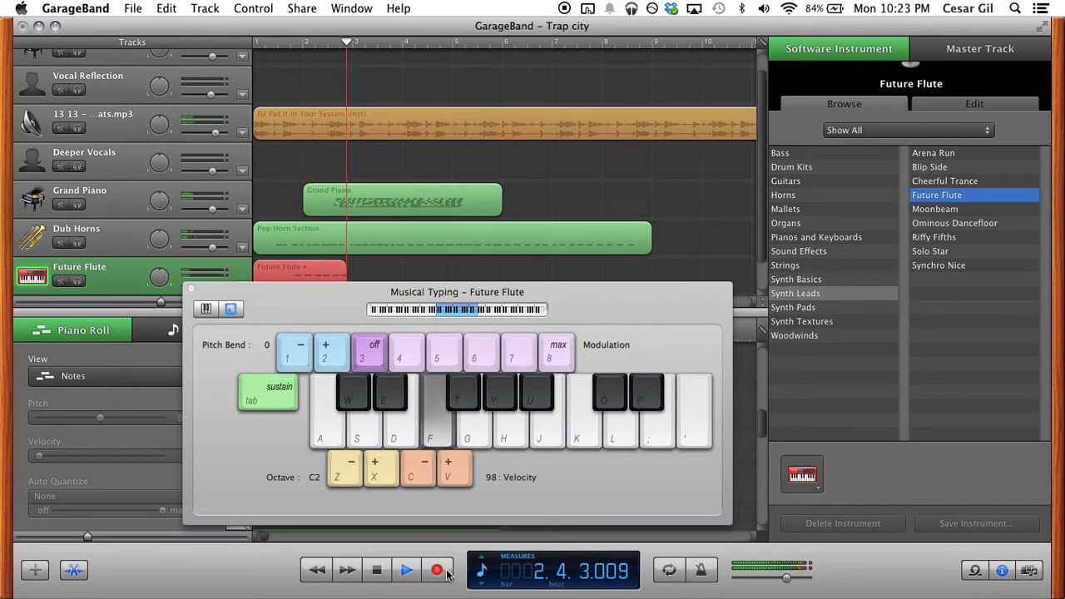
pyautogui.press('f')
pyautogui.press('f')
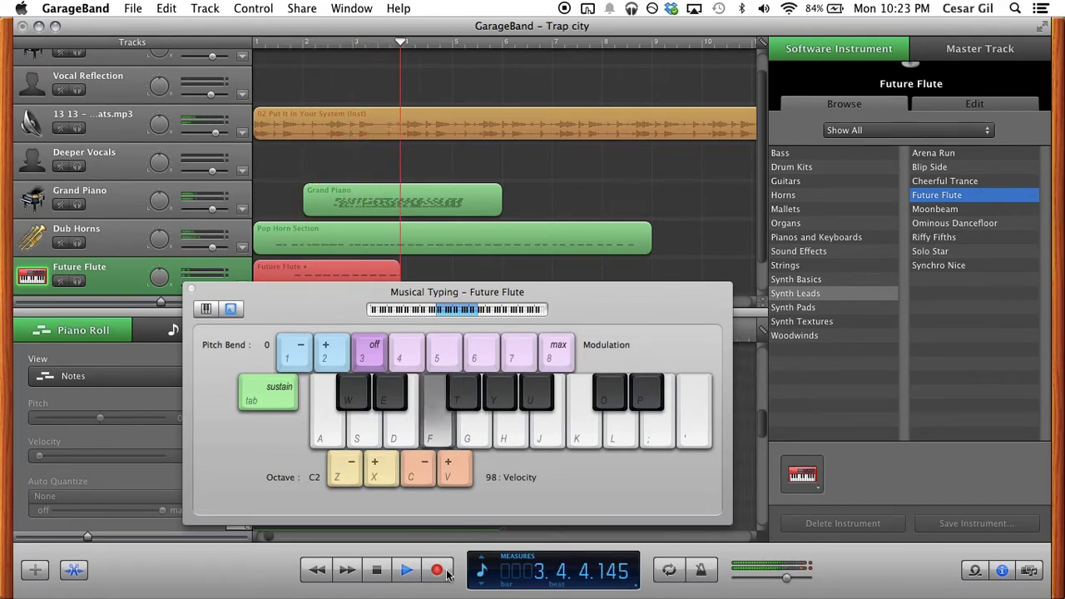
pyautogui.press('f')
pyautogui.press('f')
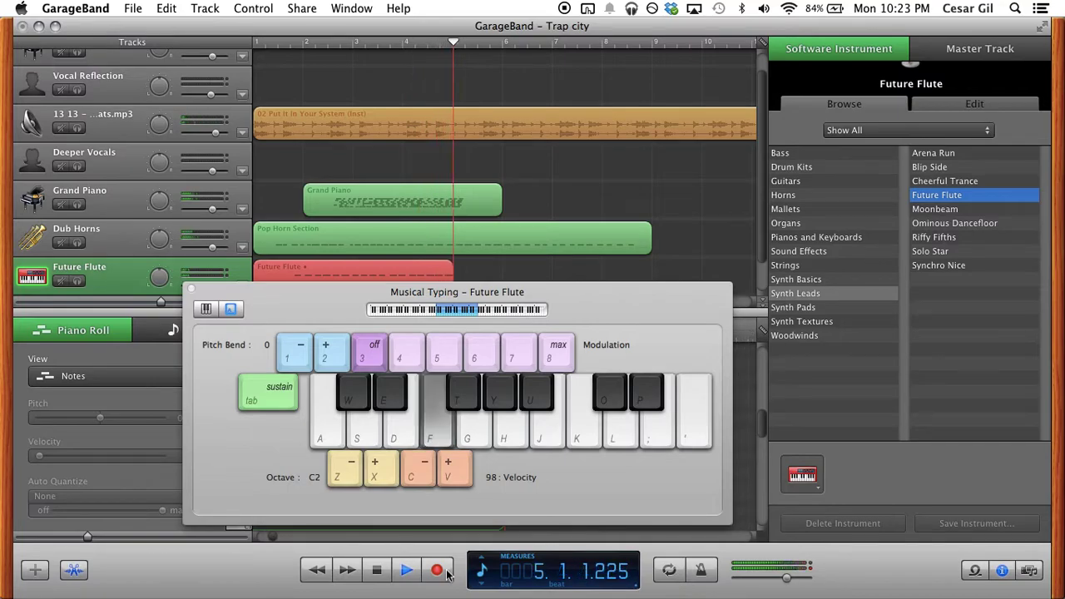
pyautogui.press('f')
pyautogui.press('f')
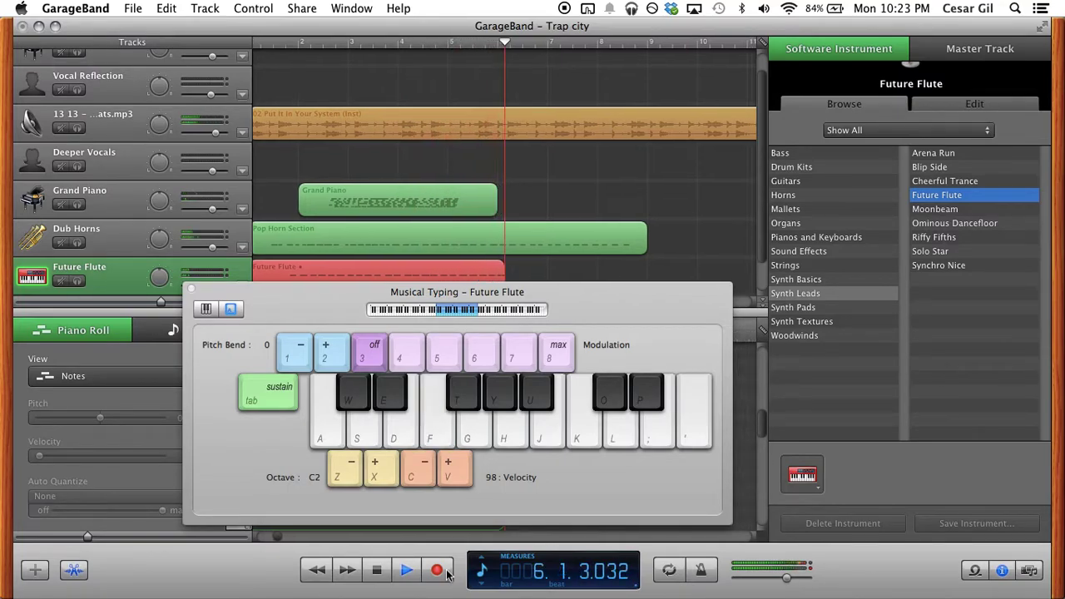
pyautogui.press('f')
pyautogui.press('f')
pyautogui.press('f')
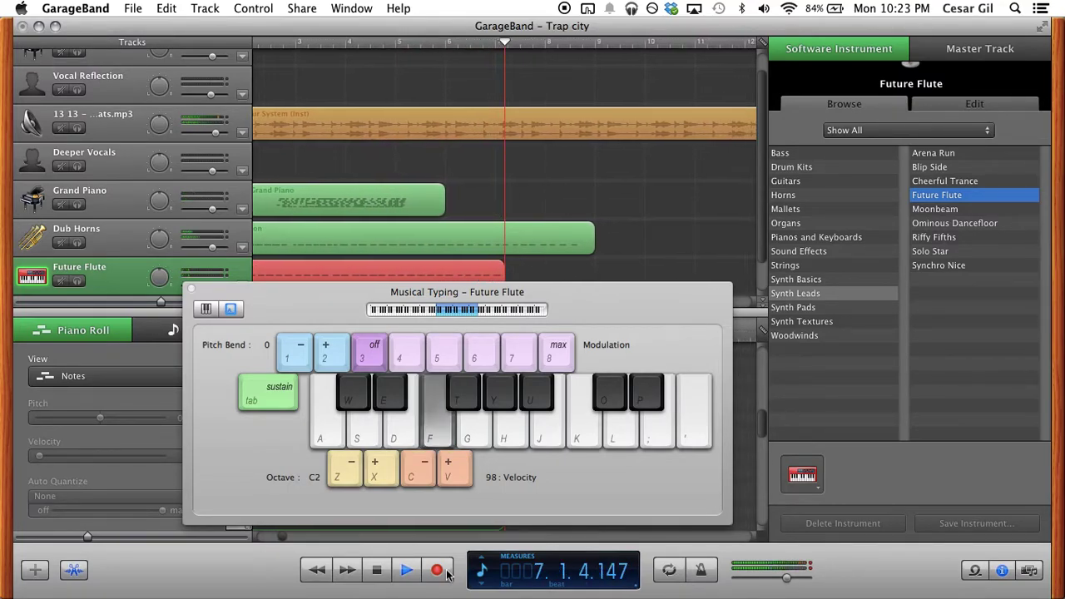
pyautogui.press('f')
pyautogui.press('f')
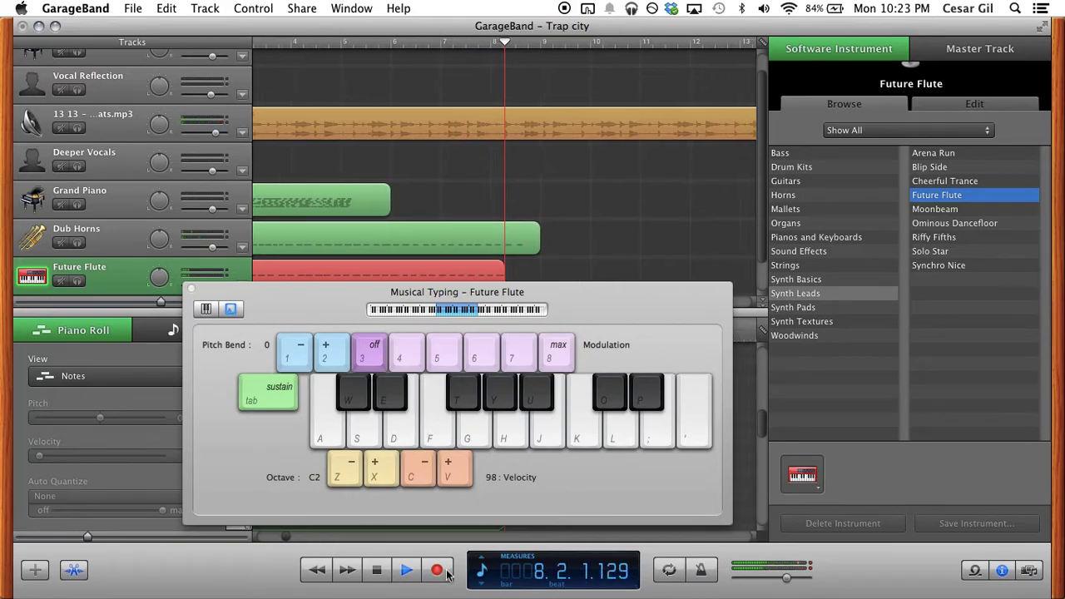
pyautogui.press('space')
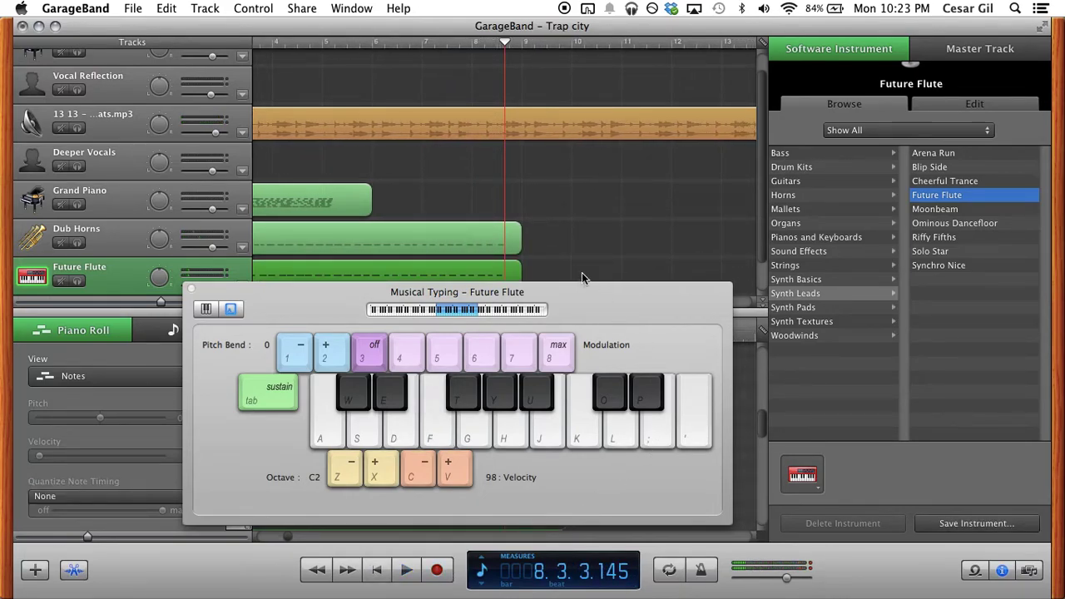
# In the Piano Roll, drag one F2 note of the flute take slightly later.
pyautogui.moveTo(575, 292); pyautogui.dragTo(741, 46)
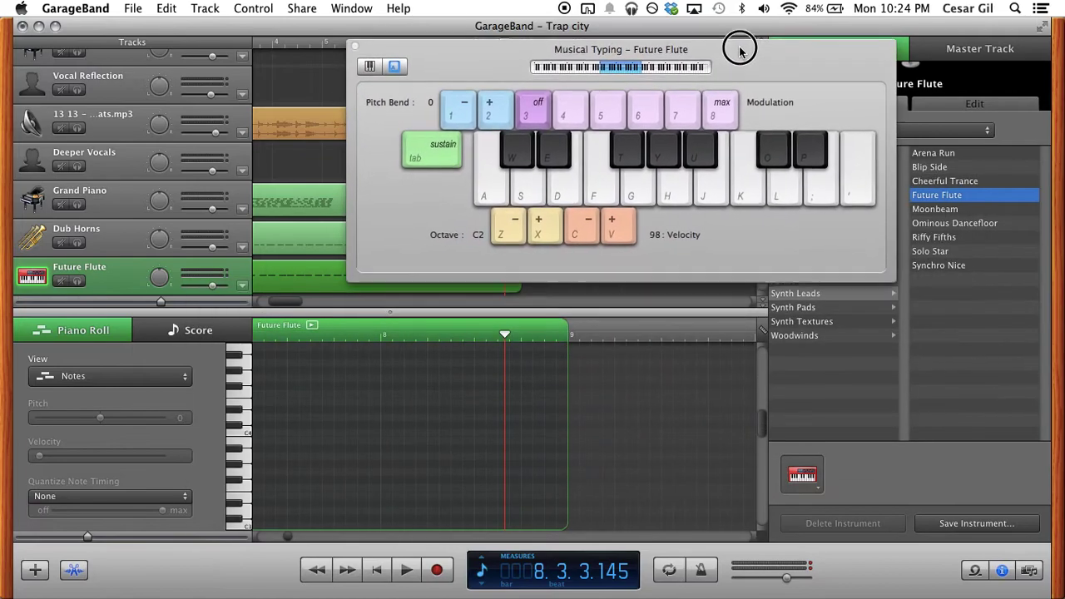
pyautogui.hscroll(-15, 586, 468)
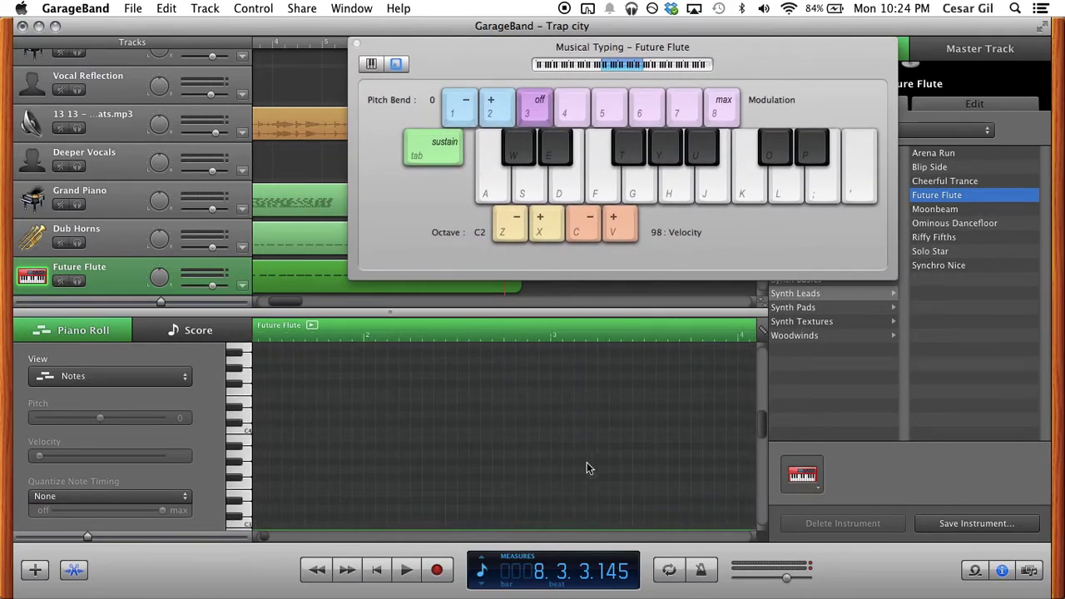
pyautogui.scroll(3, 586, 468)
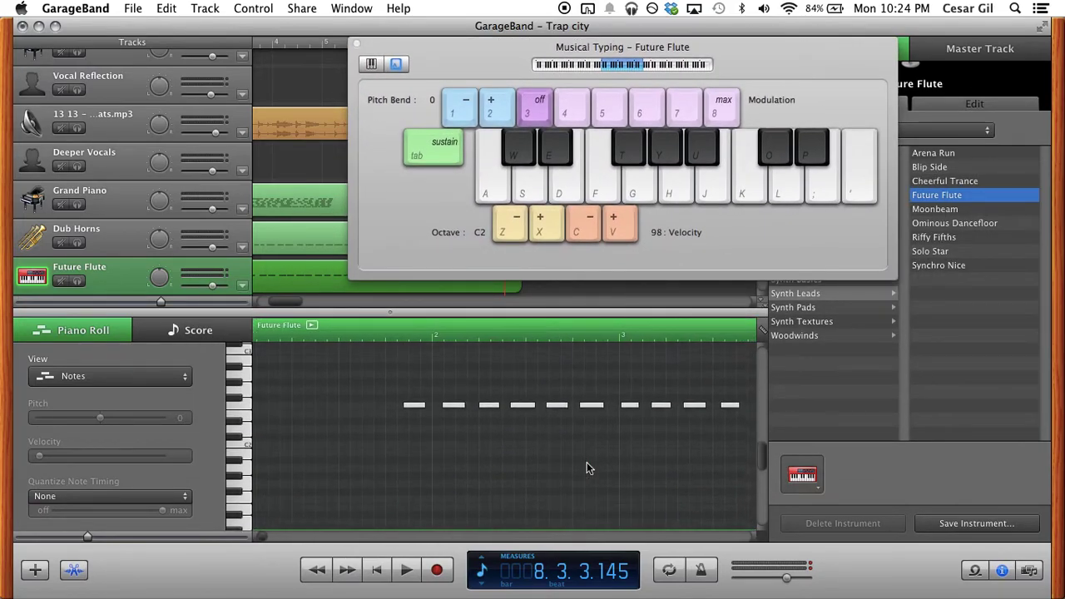
pyautogui.click(518, 410)
pyautogui.moveTo(518, 414); pyautogui.dragTo(592, 413)
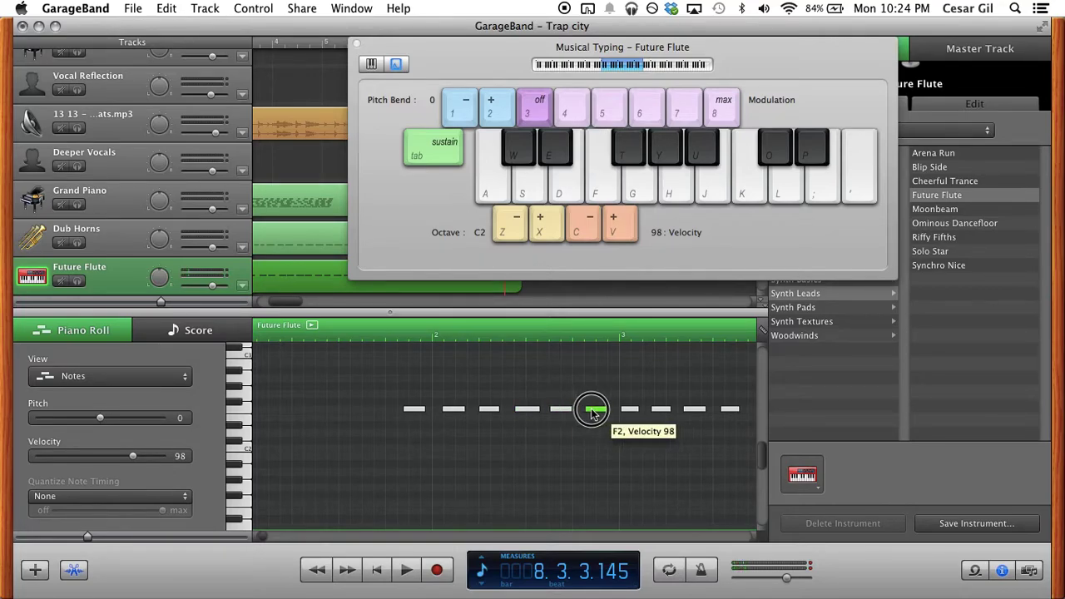
# Play back the edited part from just before bar 2, return to start, and solo Future Flute.
pyautogui.click(407, 334)
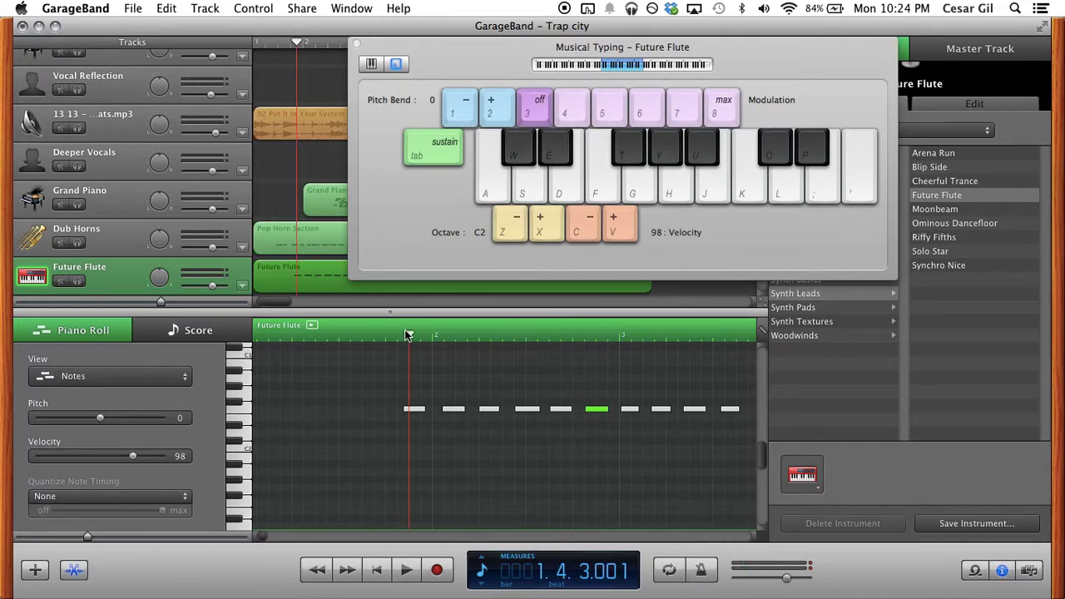
pyautogui.press('space')
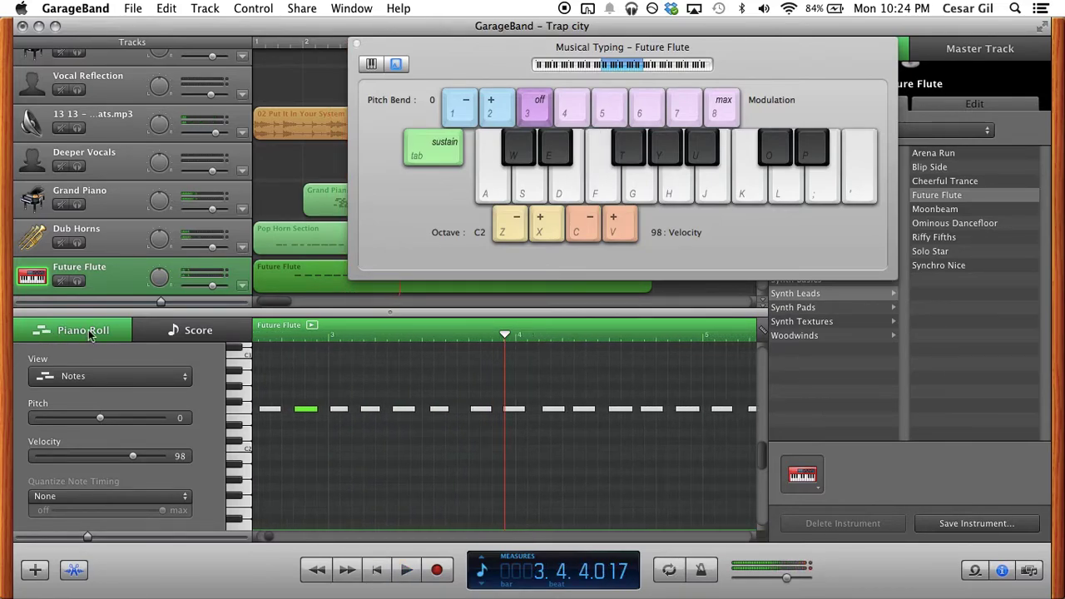
pyautogui.press('space')
pyautogui.press('Return')
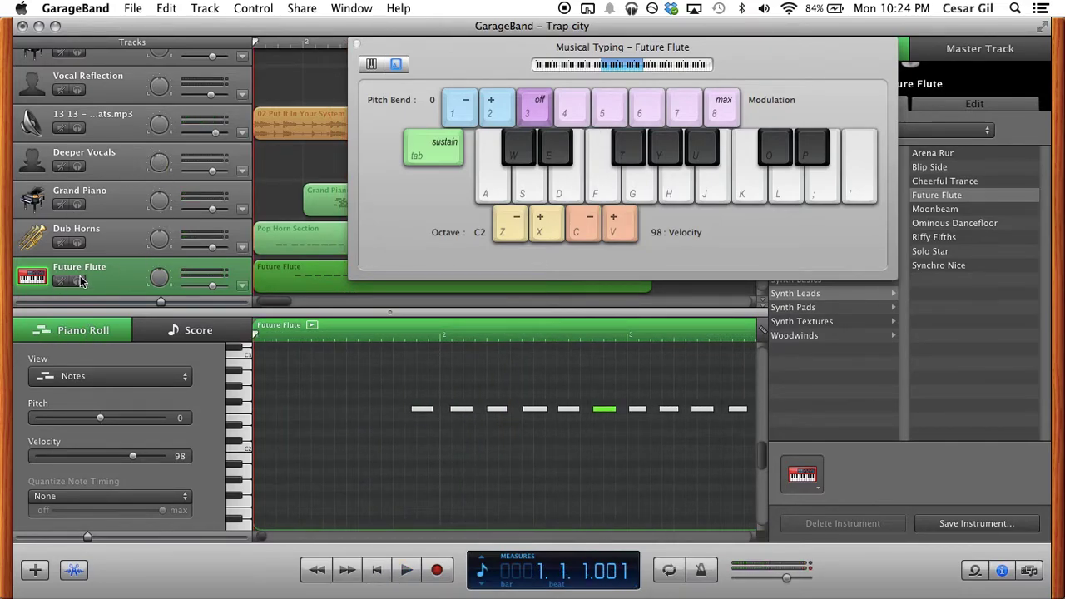
pyautogui.click(78, 281)
# Play through the soloed Future Flute part, stop, and return to the song's start.
pyautogui.press('space')
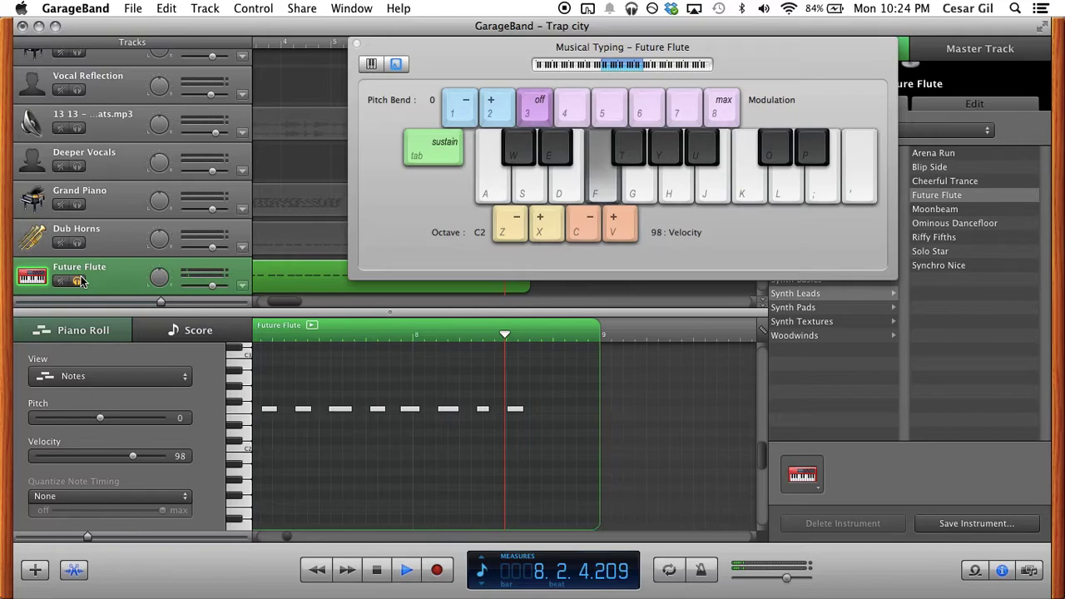
pyautogui.press('space')
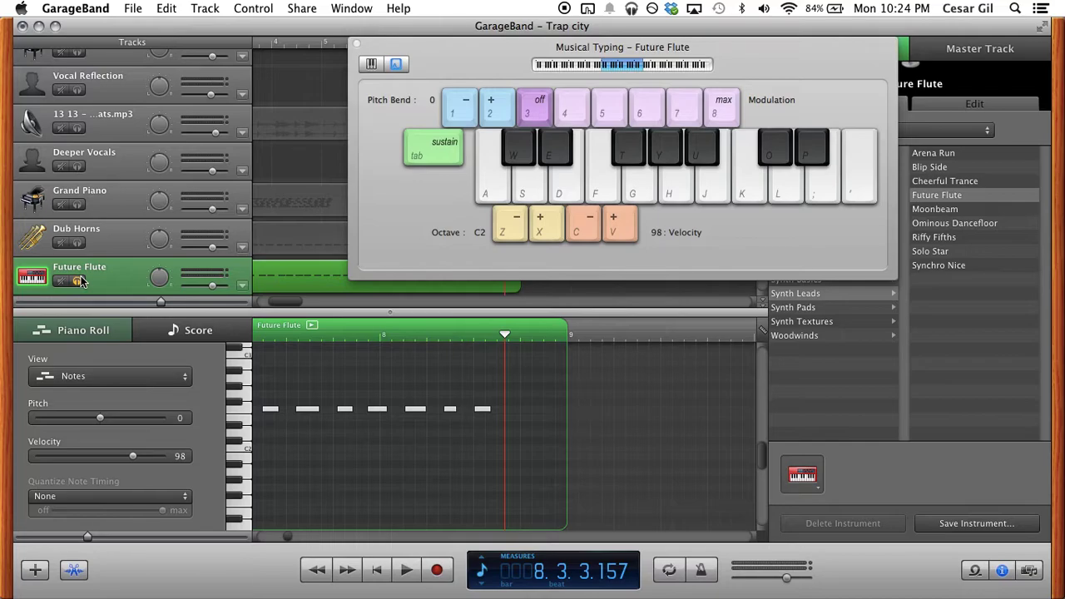
pyautogui.press('Return')
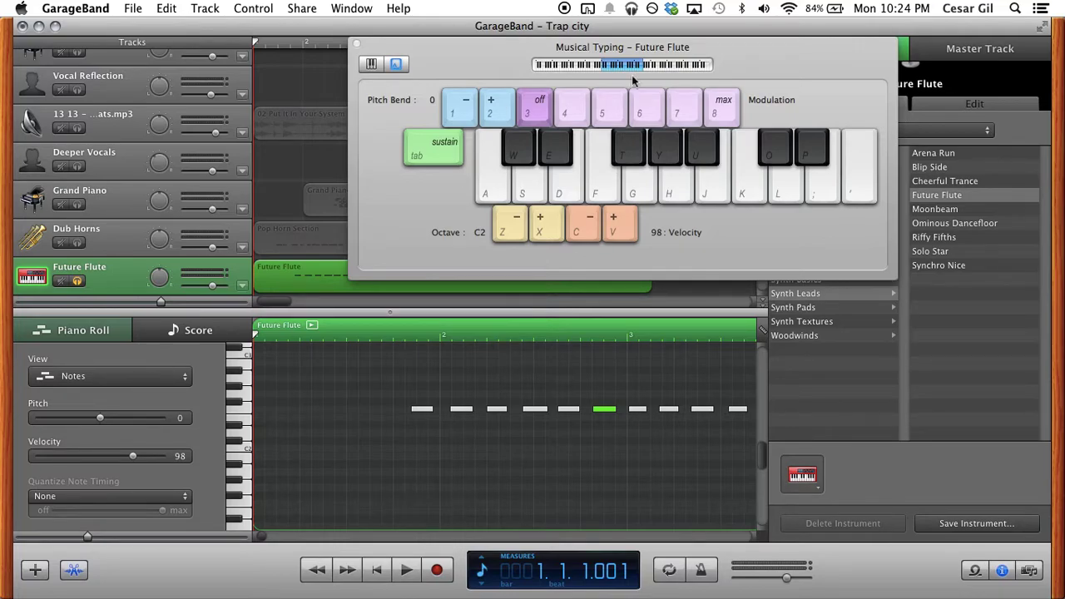
# Turn Wi‑Fi off from the menu bar and return to the beginning of the song.
pyautogui.click(788, 13)
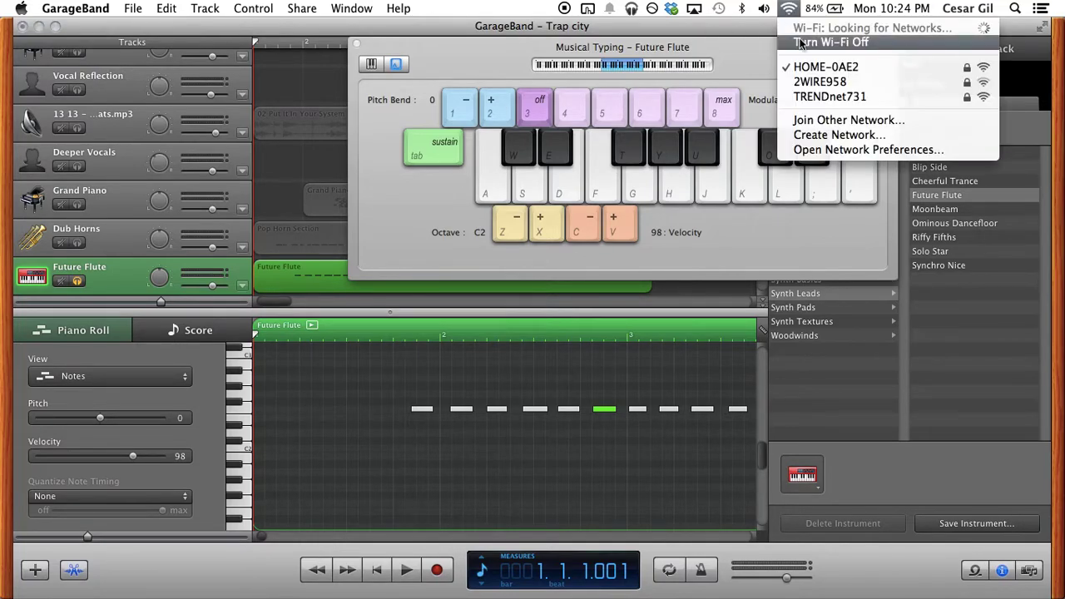
pyautogui.click(800, 42)
pyautogui.press('Return')
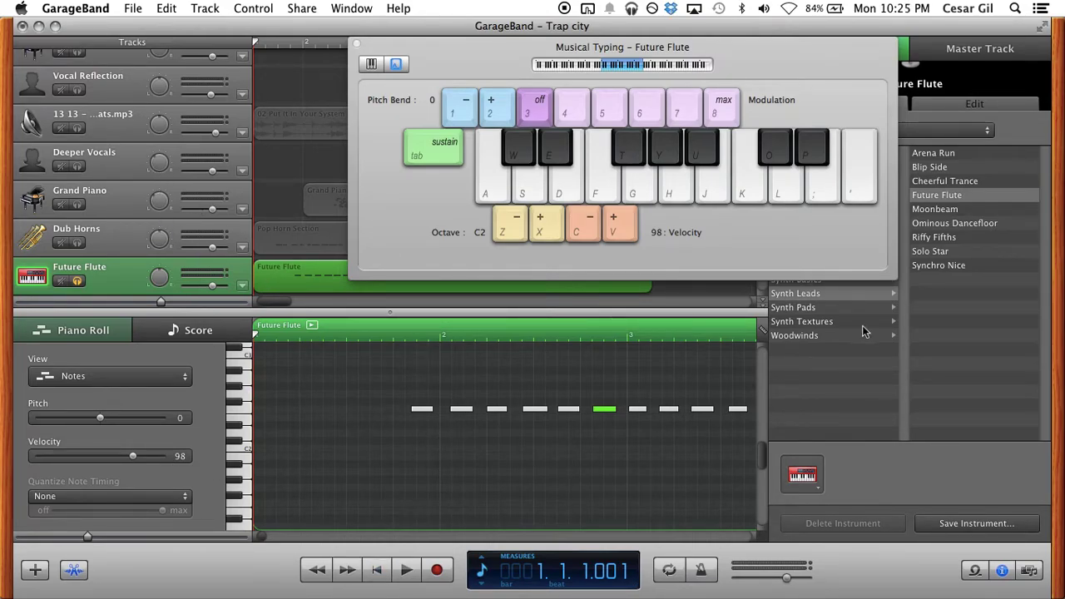
# Browse the woodwind presets, then record a brief new take on the Future Flute track.
pyautogui.click(796, 340)
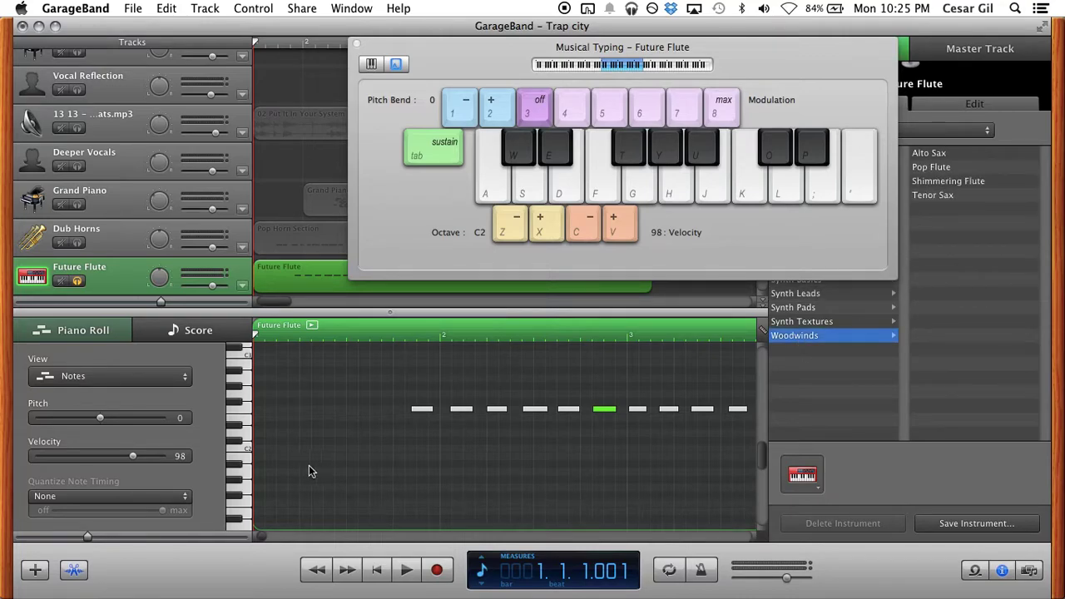
pyautogui.click(433, 570)
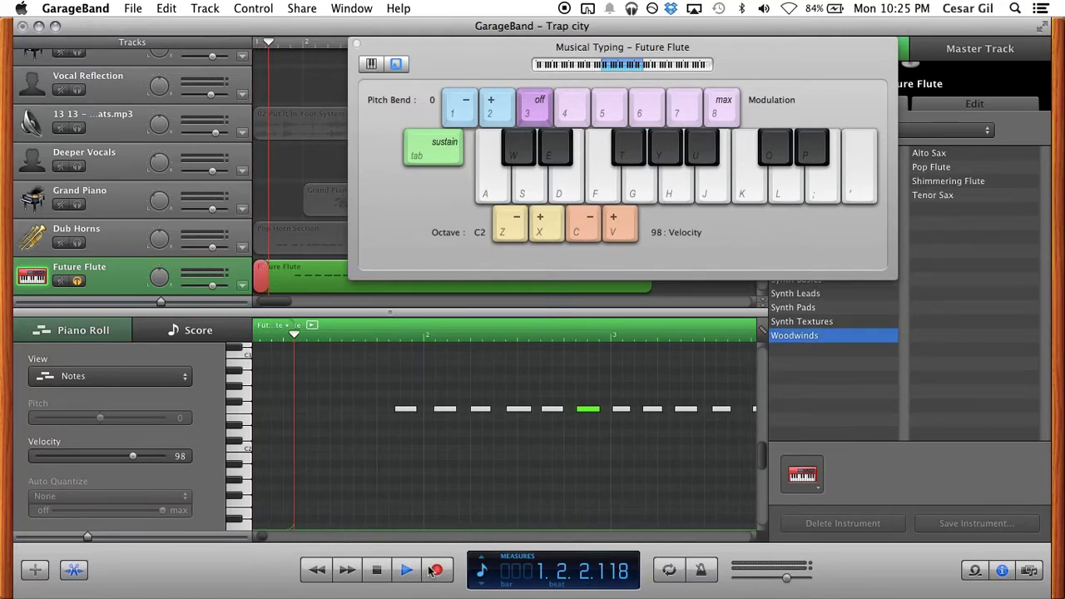
pyautogui.click(433, 571)
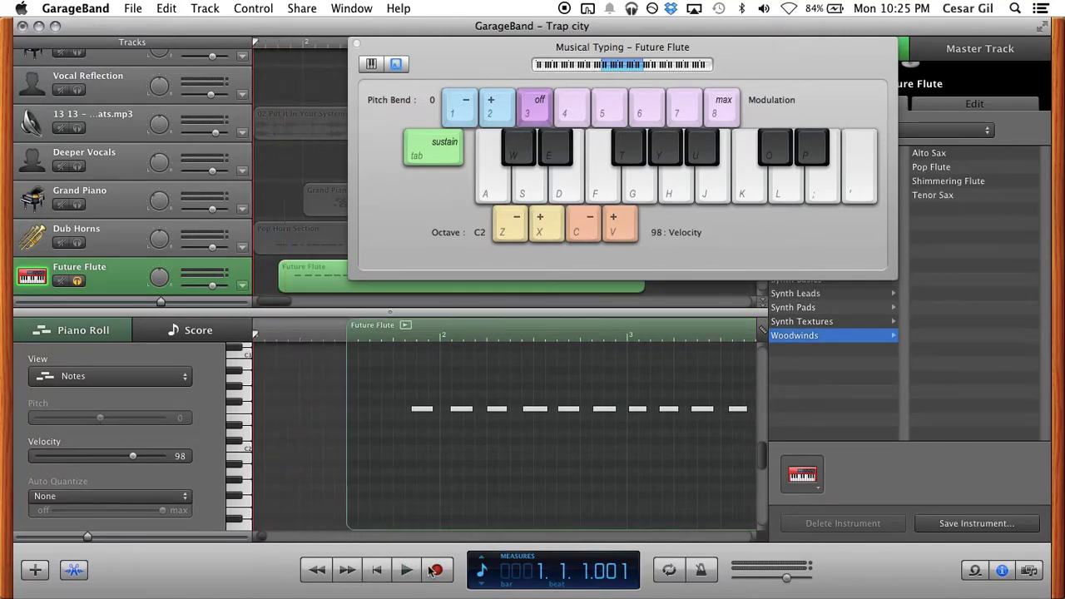
pyautogui.click(36, 570)
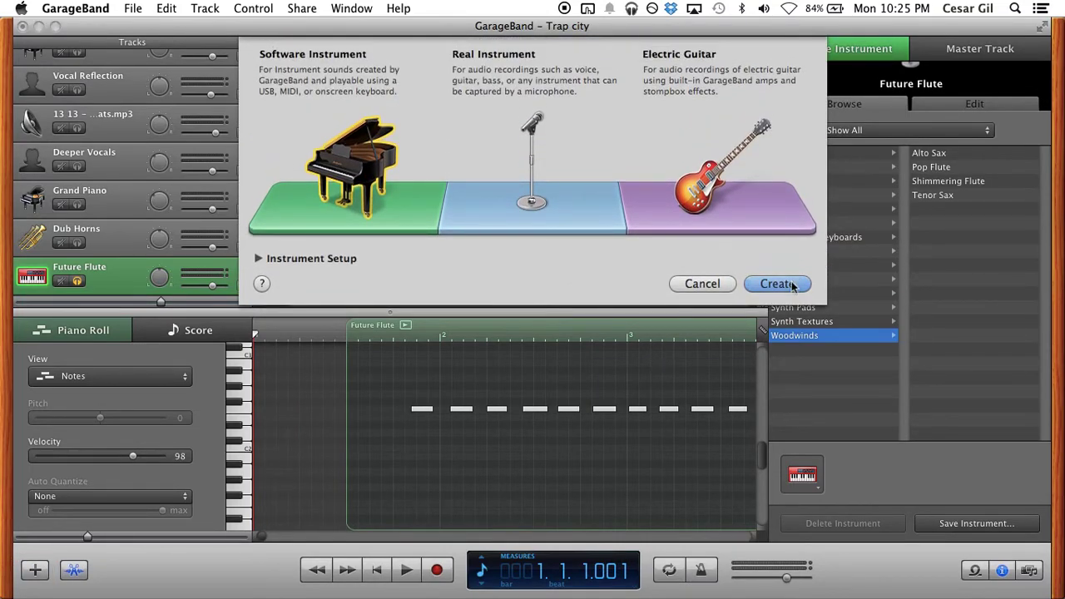
pyautogui.click(792, 284)
pyautogui.click(817, 293)
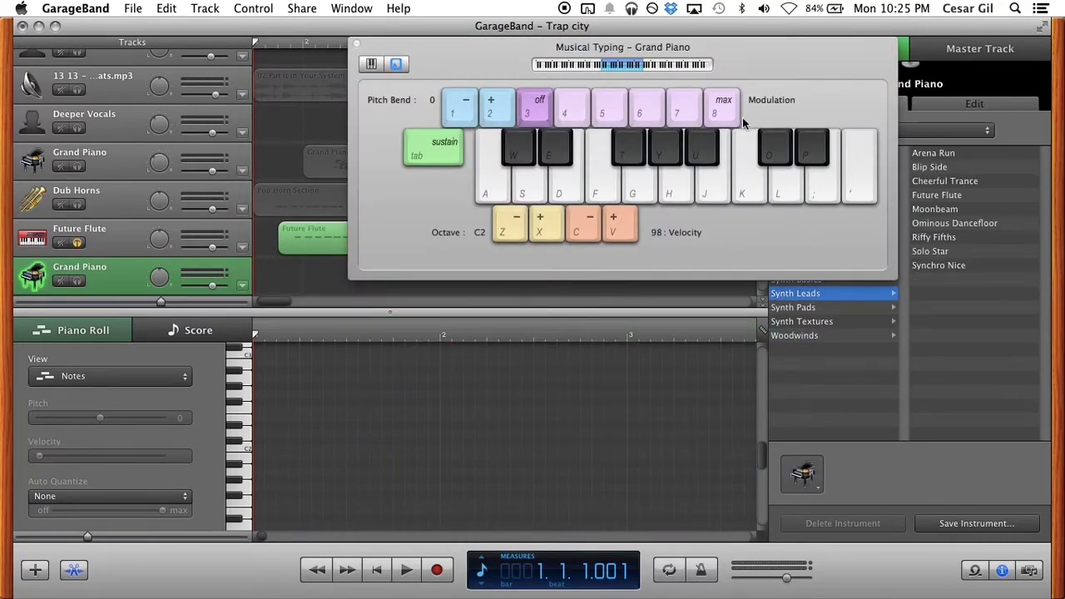
pyautogui.moveTo(739, 54); pyautogui.dragTo(590, 52)
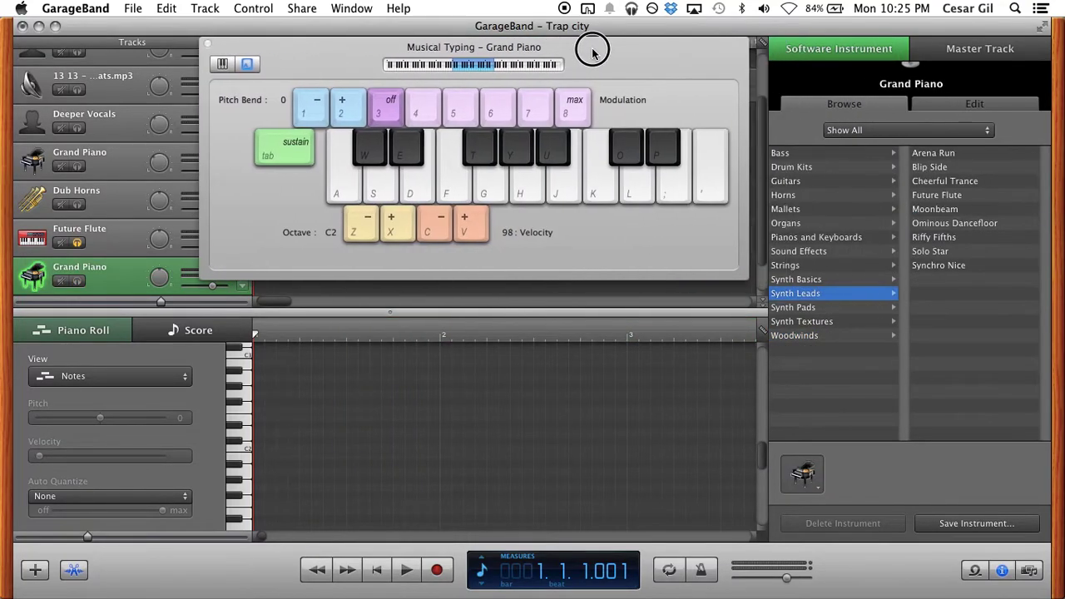
pyautogui.click(935, 209)
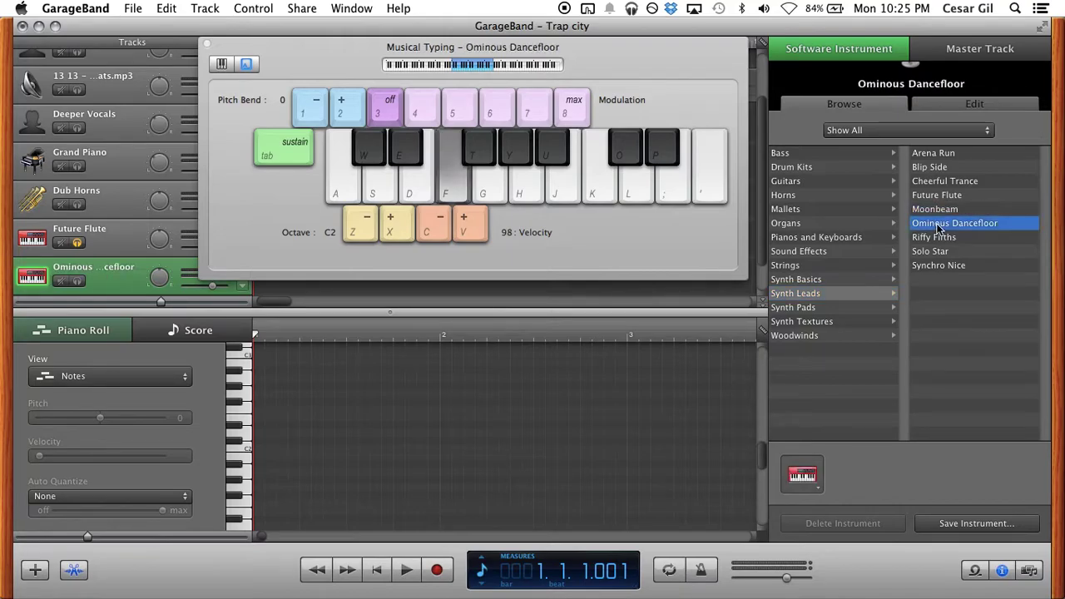
pyautogui.press('j')
pyautogui.press('a')
pyautogui.press('f')
pyautogui.press('d')
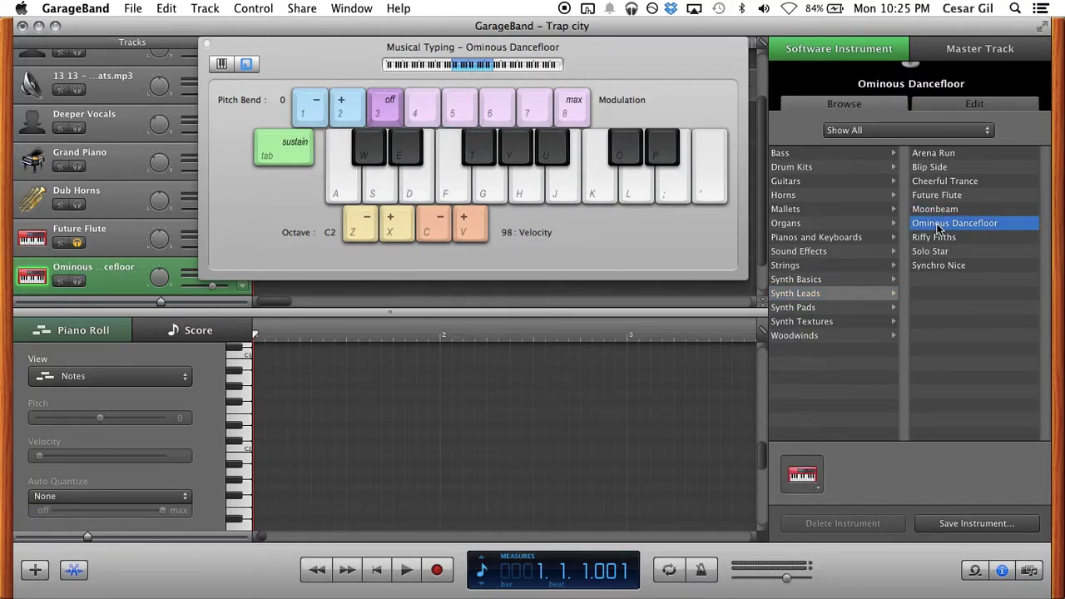
pyautogui.press('F12')
pyautogui.press('f')
pyautogui.press('a')
pyautogui.press('f')
pyautogui.press('s')
pyautogui.press('d')
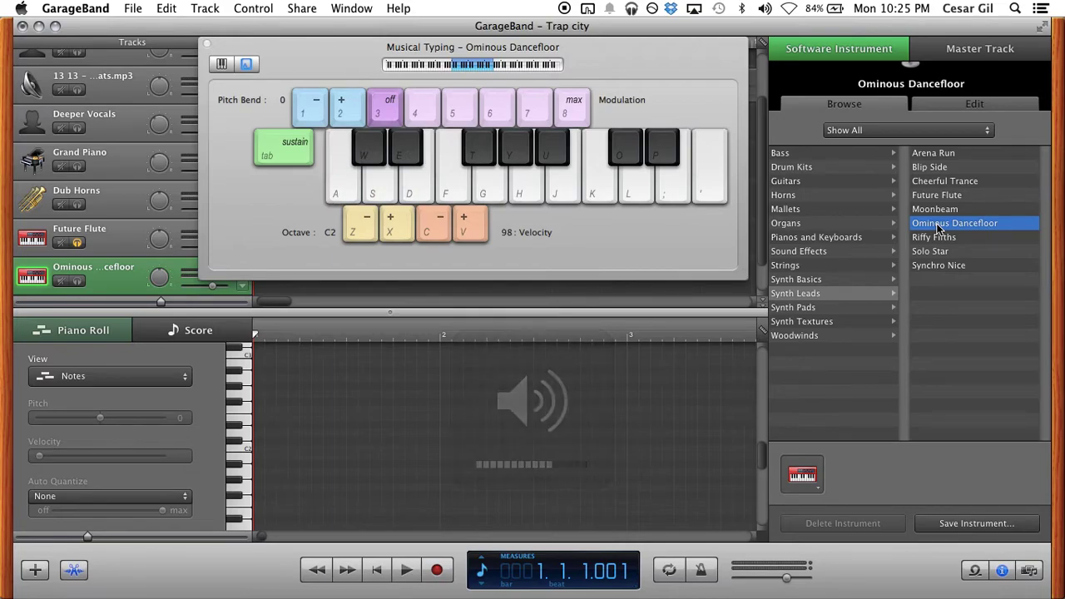
pyautogui.press('super+shift+k')
pyautogui.press('super+shift+k')
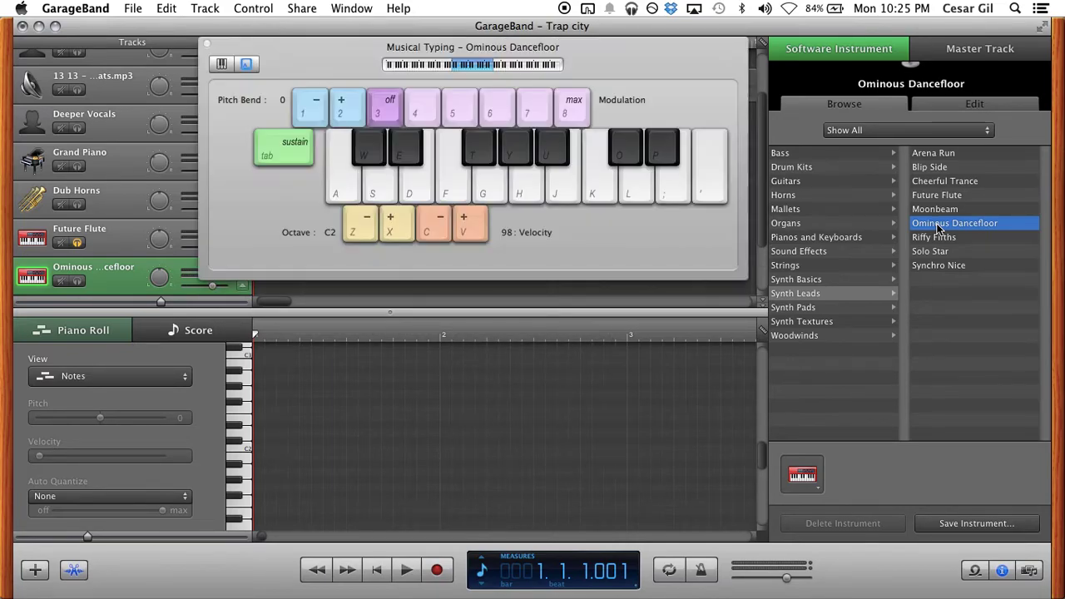
# Select the Future Flute track and audition its sound on the F, K, J, D keys.
pyautogui.click(89, 241)
pyautogui.press('f')
pyautogui.press('k')
pyautogui.press('j')
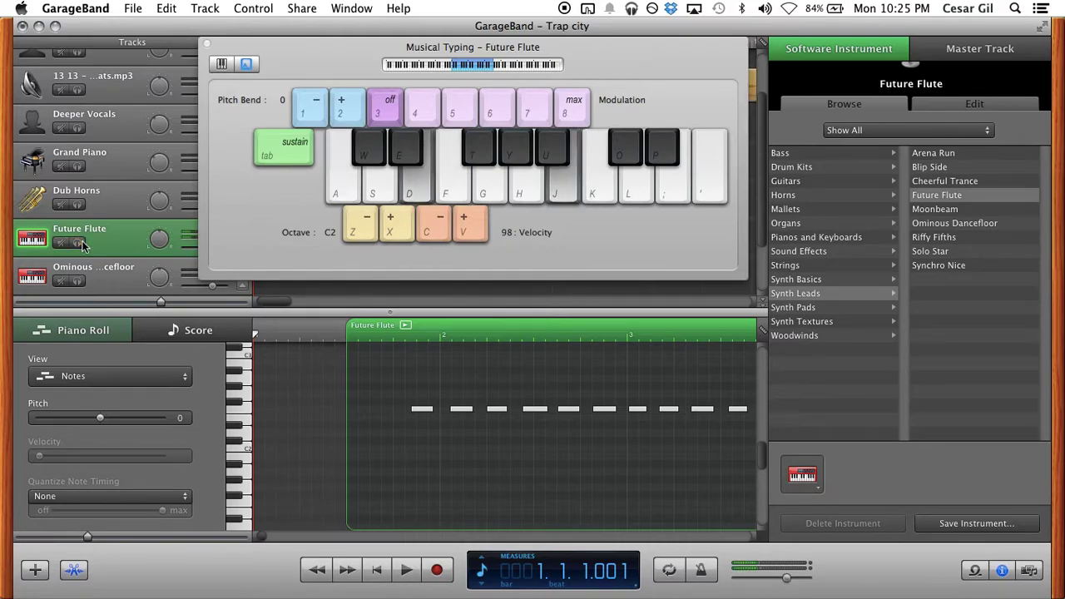
pyautogui.press('d')
pyautogui.press('f')
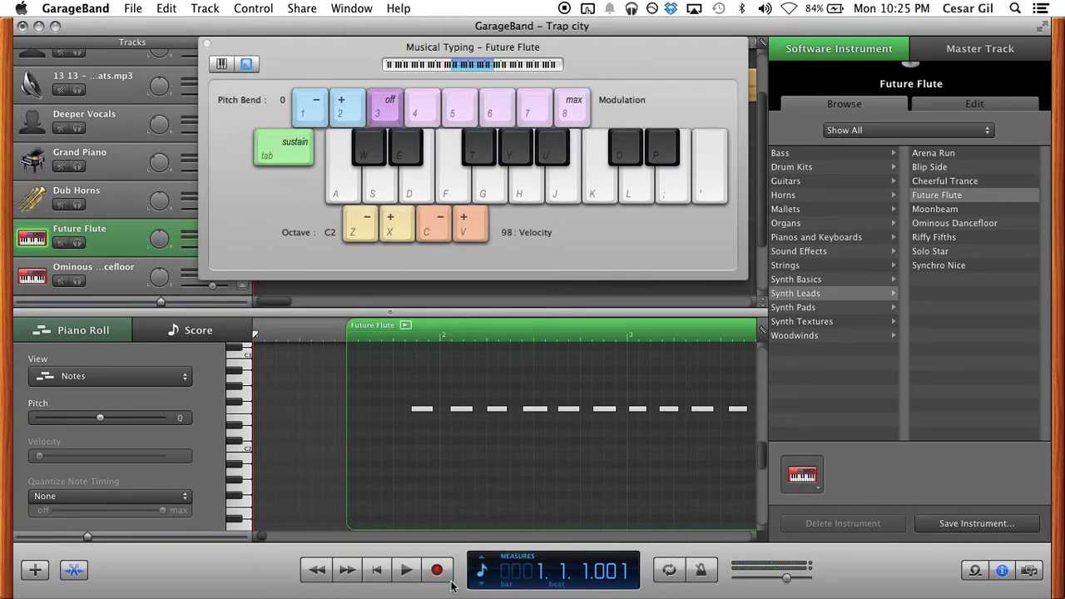
# Record a roughly 24-bar flute melody on the Musical Typing keys, then stop recording.
pyautogui.click(438, 573)
pyautogui.press('f')
pyautogui.press('d')
pyautogui.press('k')
pyautogui.press('j')
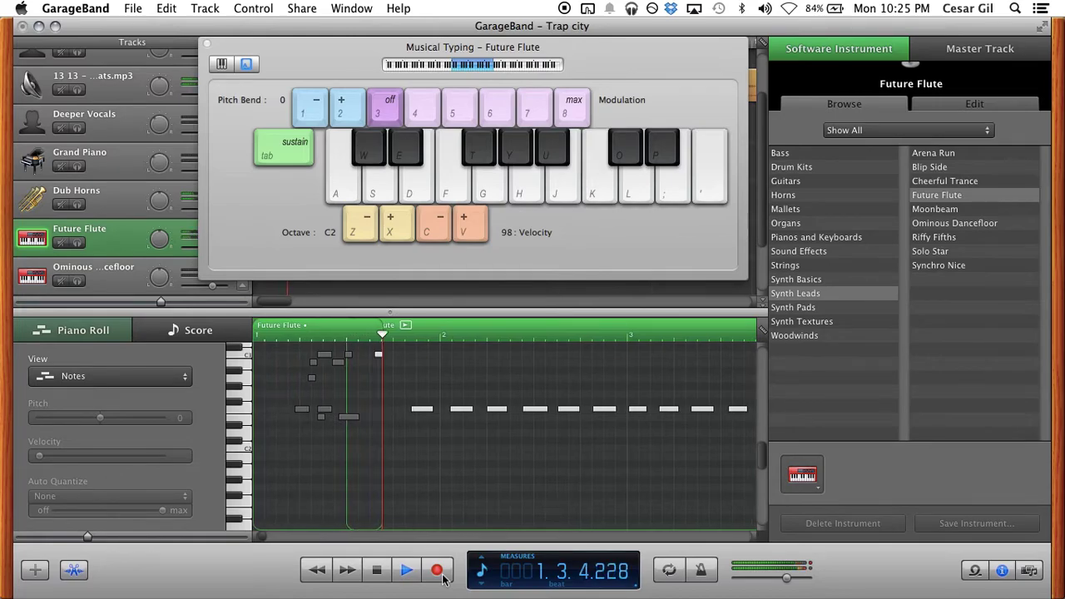
pyautogui.press('k')
pyautogui.press('d')
pyautogui.press('k')
pyautogui.press('k')
pyautogui.press('s')
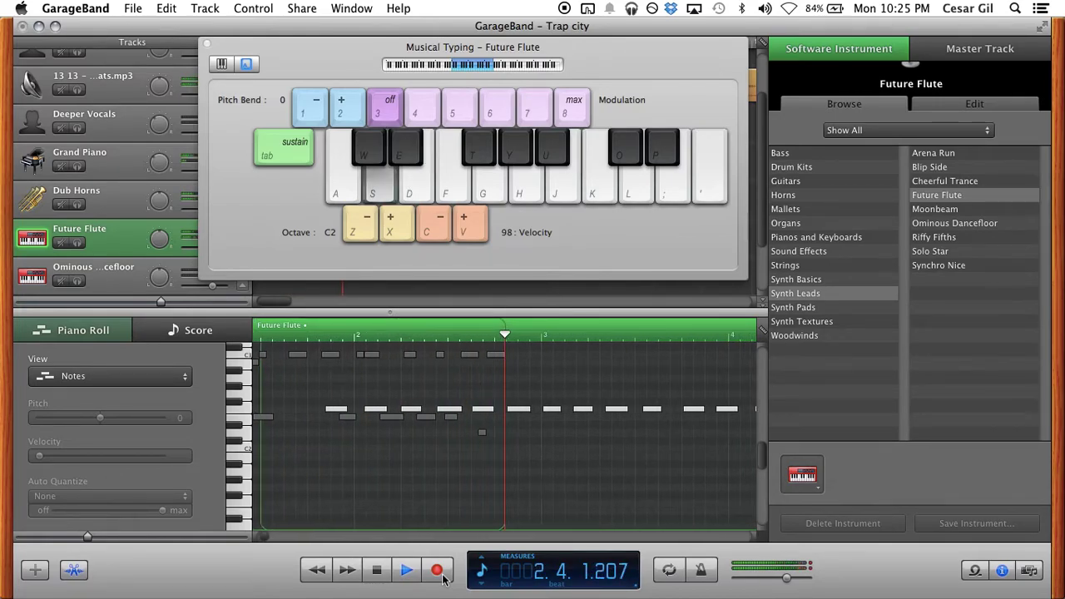
pyautogui.press('k')
pyautogui.press('s')
pyautogui.press('d')
pyautogui.press('k')
pyautogui.press('d')
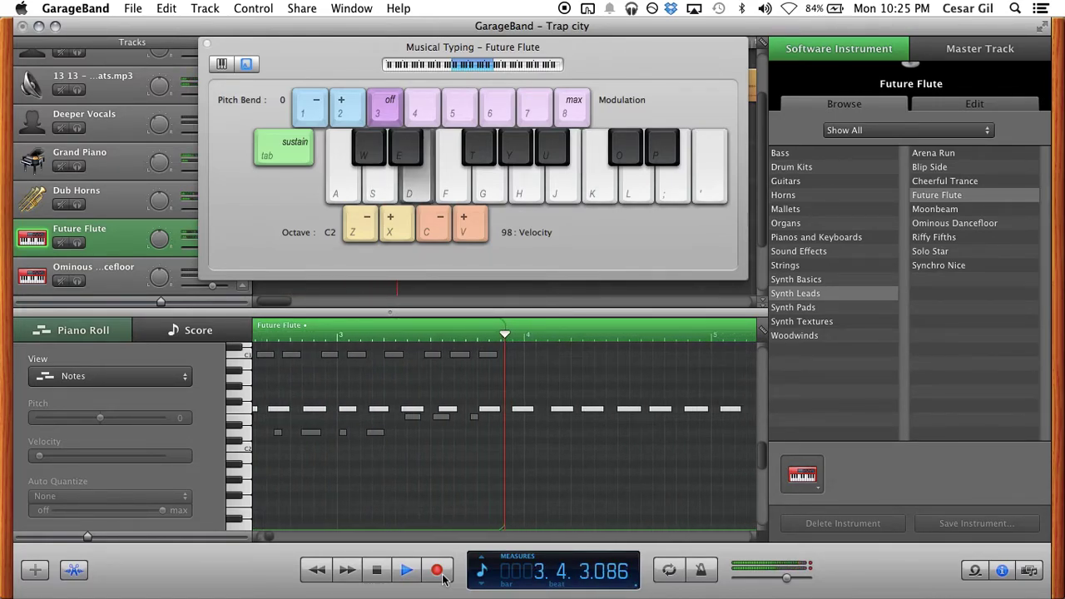
pyautogui.press('k')
pyautogui.press('j')
pyautogui.press('d')
pyautogui.press('j')
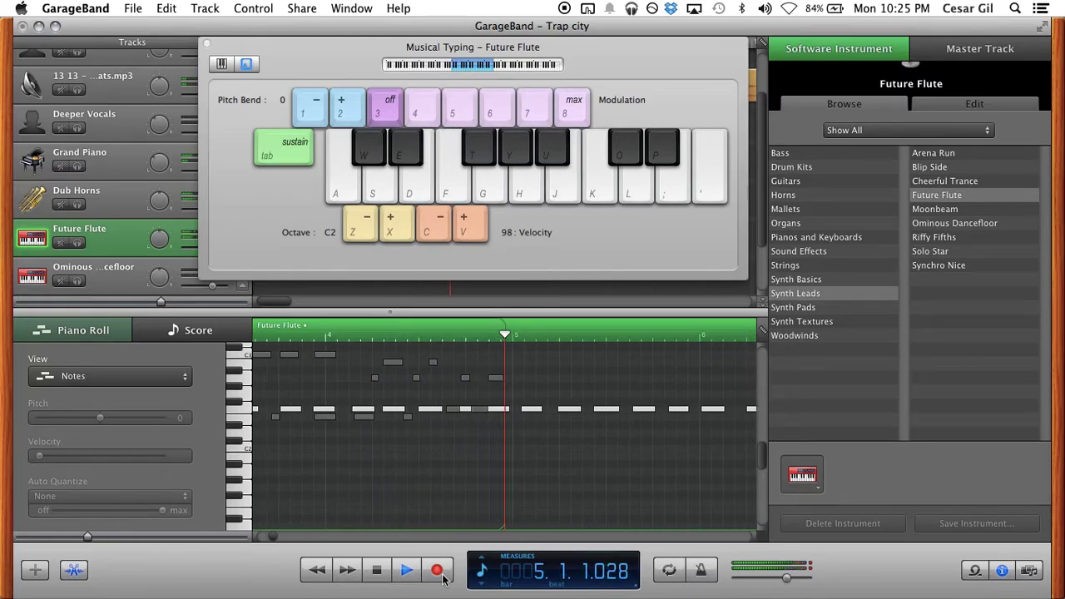
pyautogui.press('h')
pyautogui.press('f')
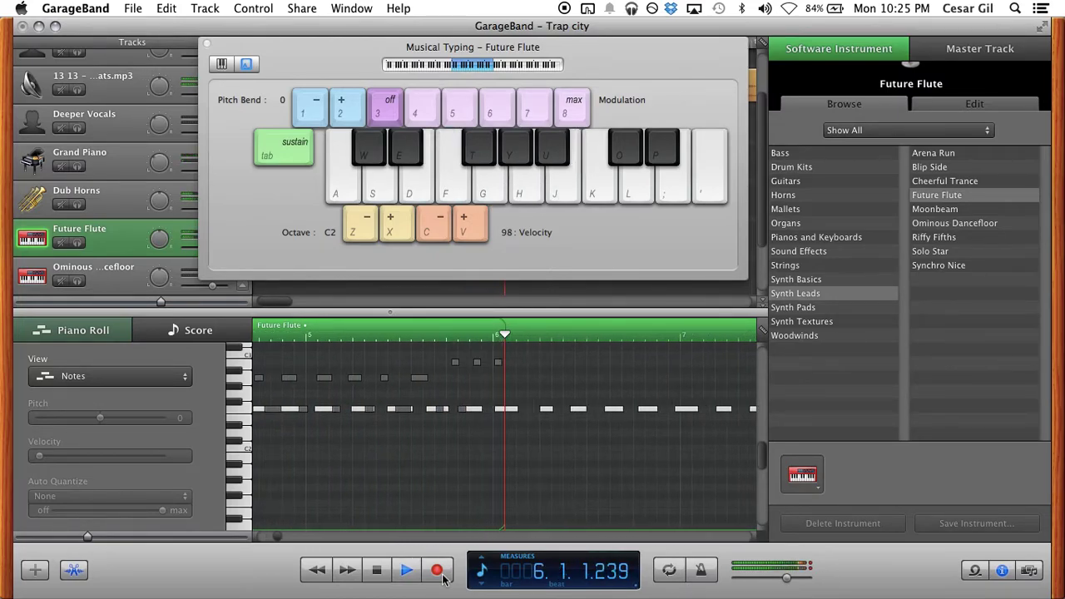
pyautogui.press('g')
pyautogui.press('j')
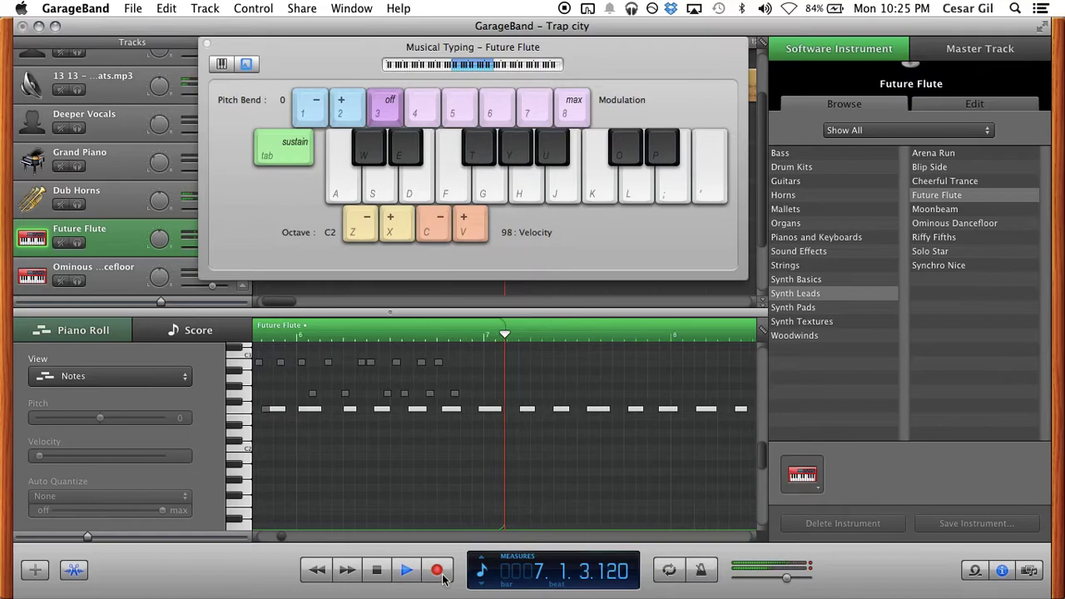
pyautogui.press('k')
pyautogui.press('k')
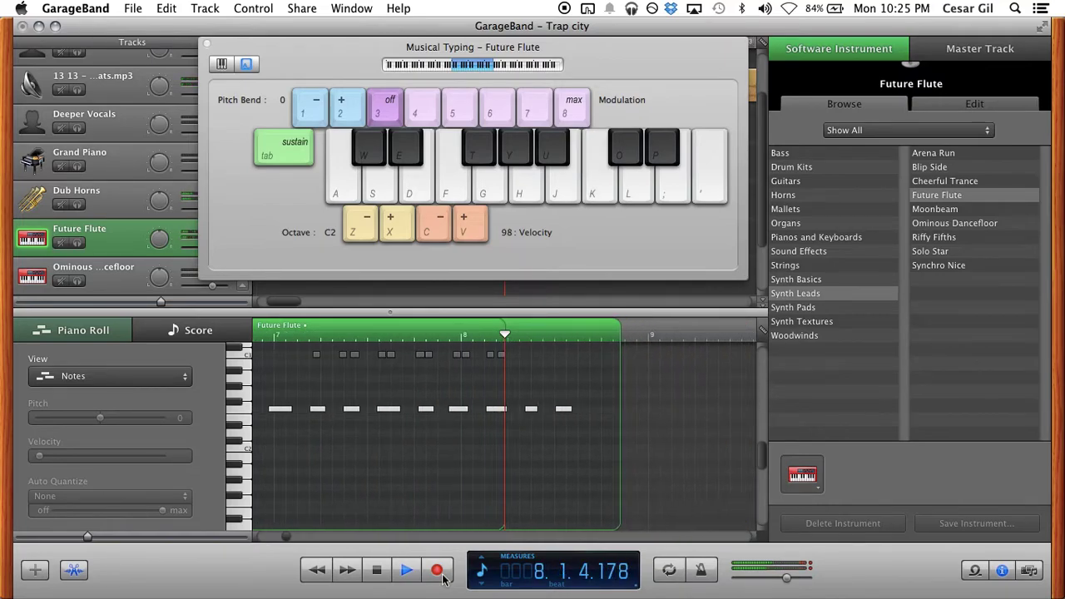
pyautogui.press('k')
pyautogui.press('j')
pyautogui.press('j')
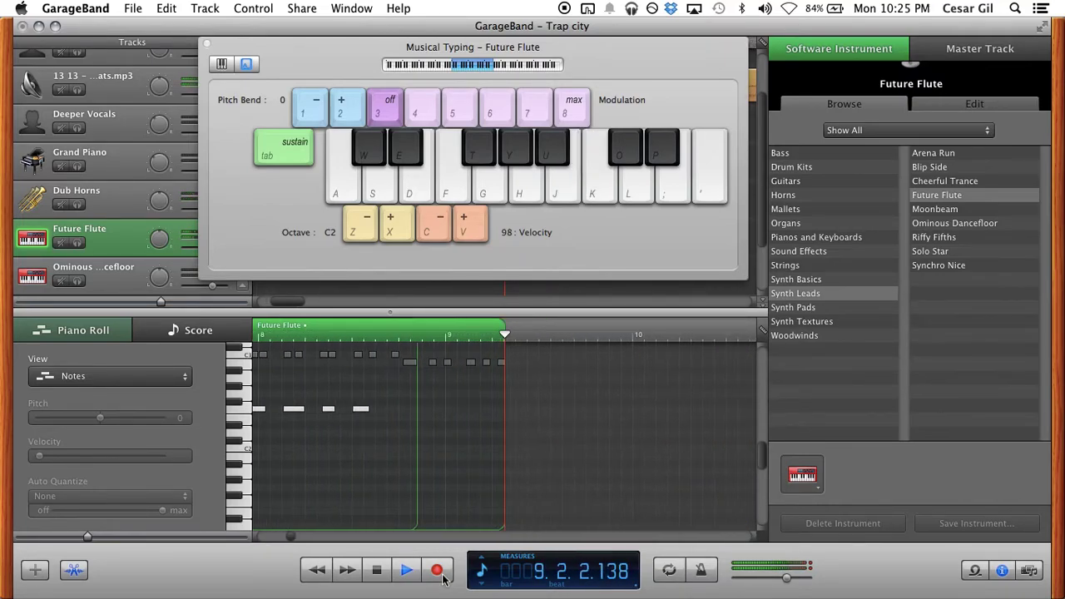
pyautogui.press('j')
pyautogui.press('j')
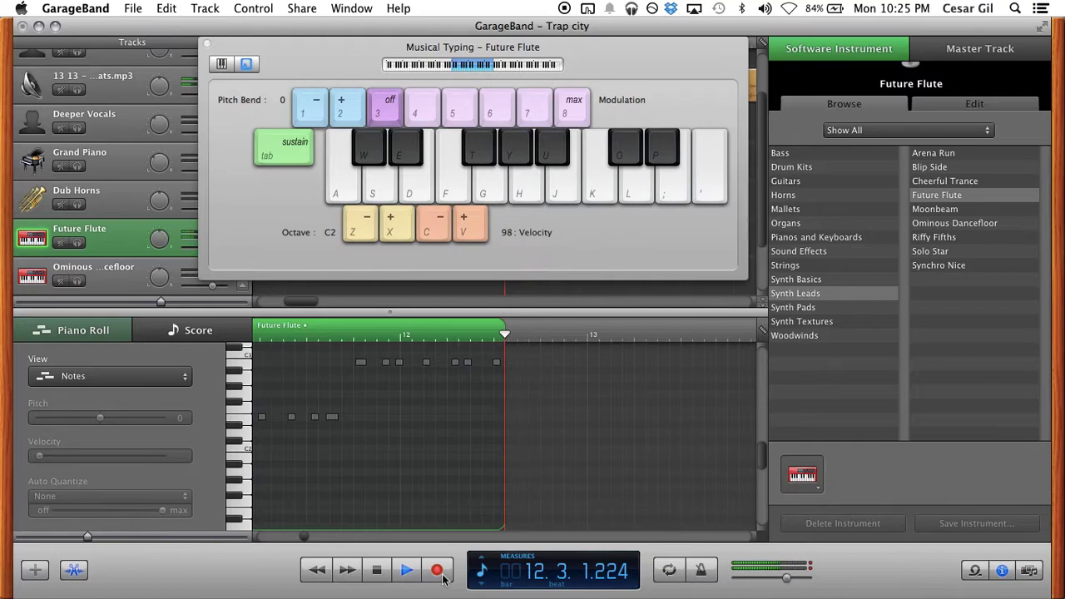
pyautogui.press('k')
pyautogui.press('k')
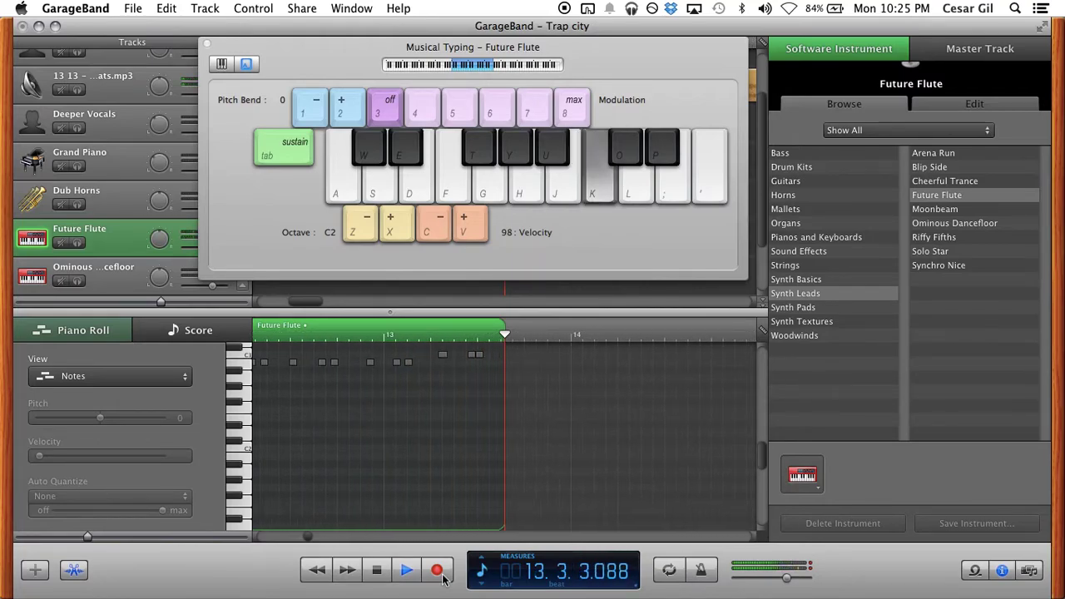
pyautogui.press('k')
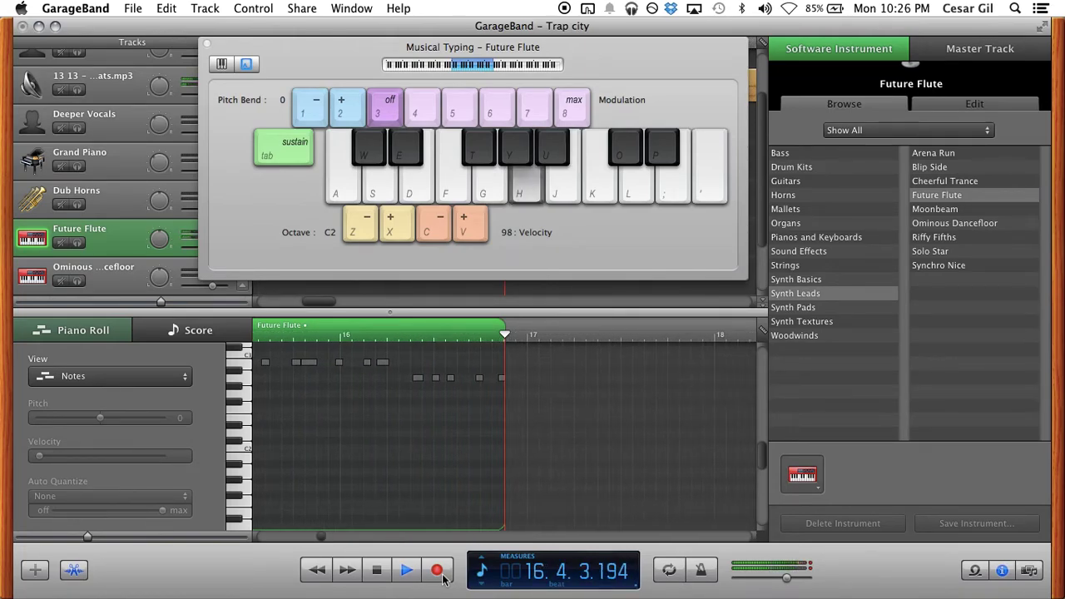
pyautogui.press('g')
pyautogui.press('g')
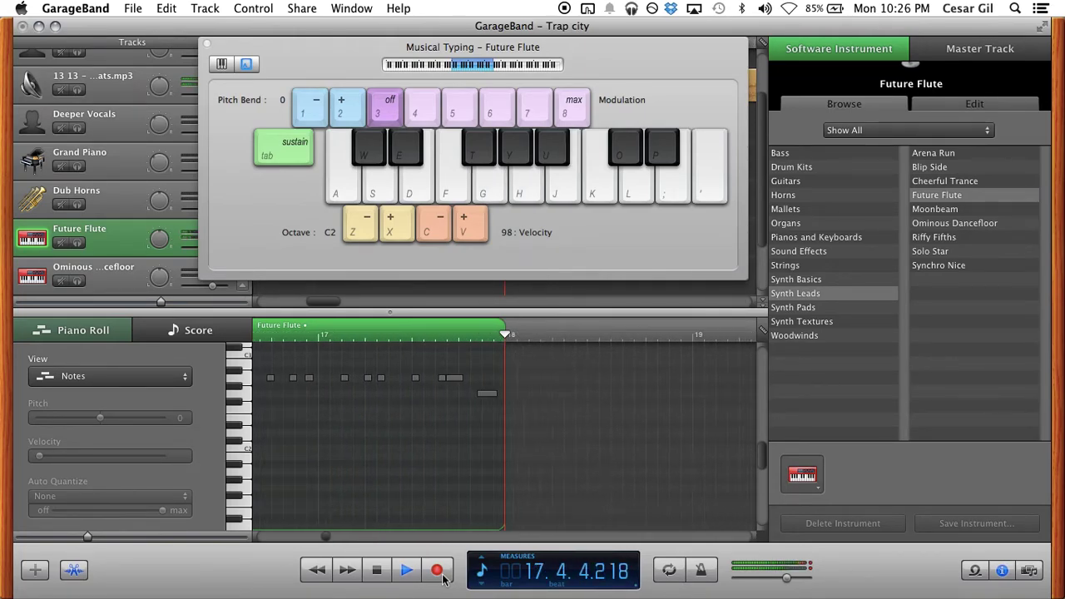
pyautogui.press('g')
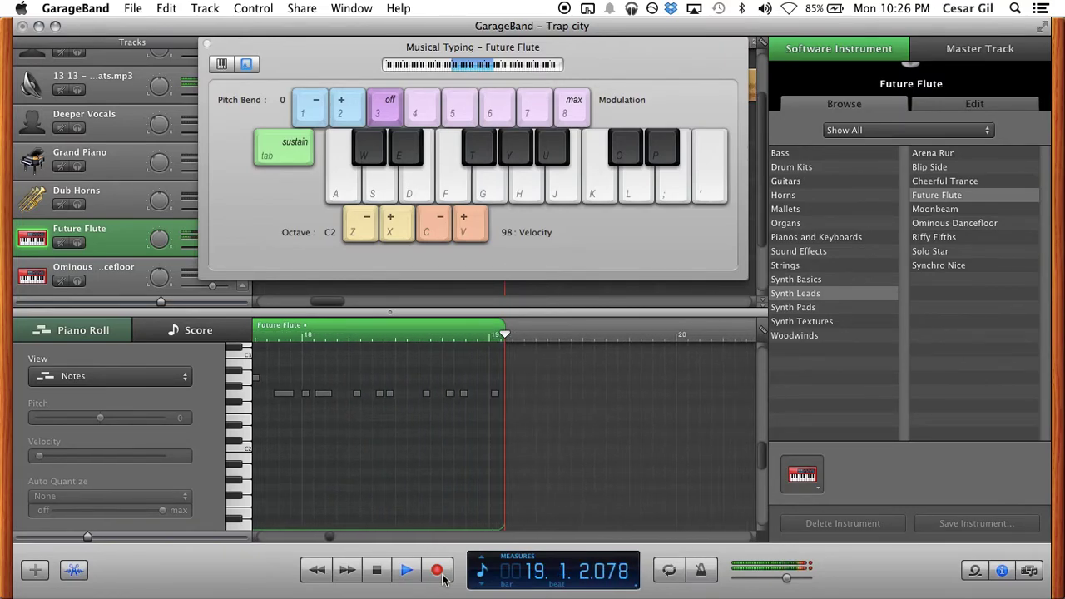
pyautogui.press('g')
pyautogui.press('d')
pyautogui.press('d')
pyautogui.press('d')
pyautogui.press('g')
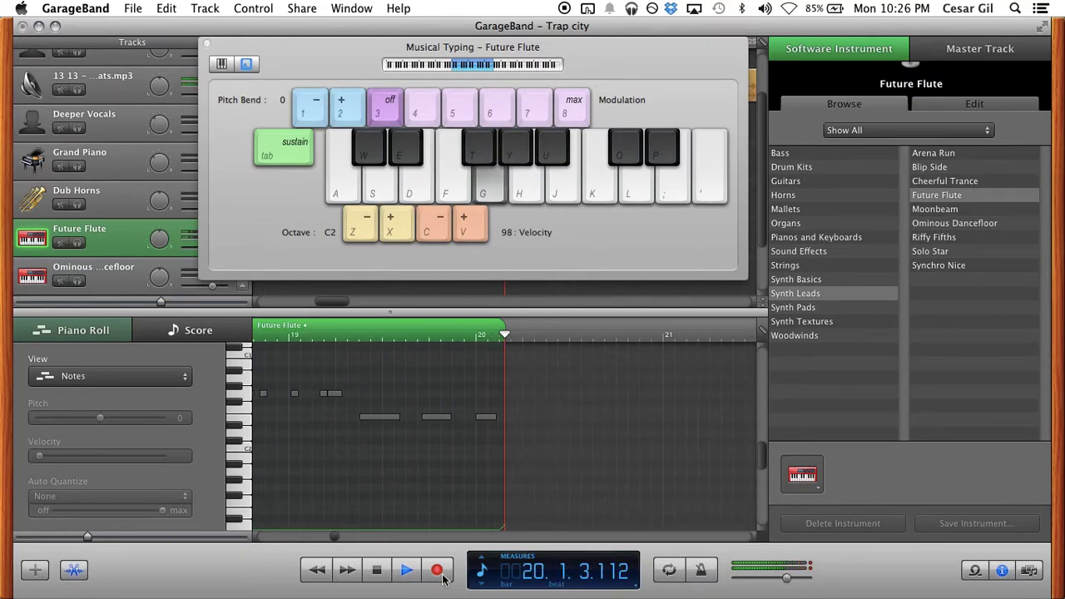
pyautogui.press('k')
pyautogui.press('h')
pyautogui.press('f')
pyautogui.press('d')
pyautogui.press('d')
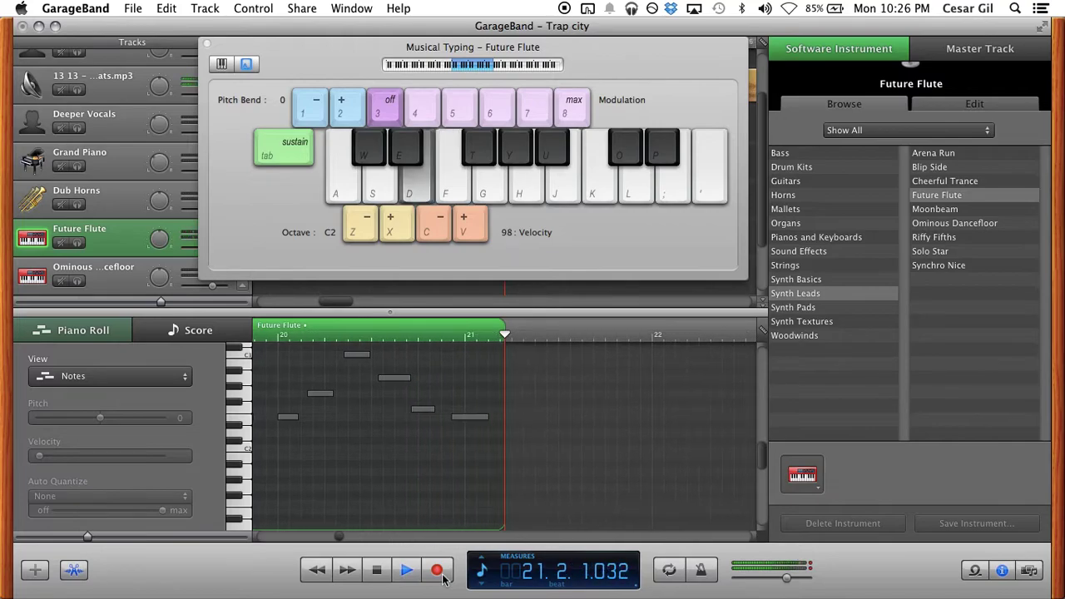
pyautogui.press('d')
pyautogui.press('d')
pyautogui.press('g')
pyautogui.press('j')
pyautogui.press('g')
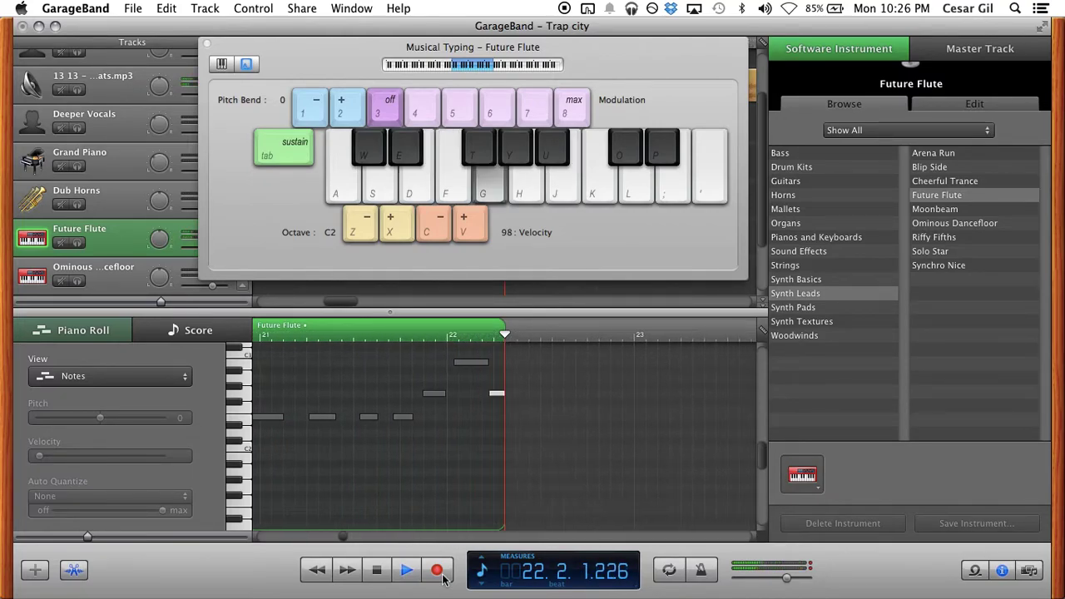
pyautogui.press('d')
pyautogui.press('d')
pyautogui.press('d')
pyautogui.press('d')
pyautogui.press('g')
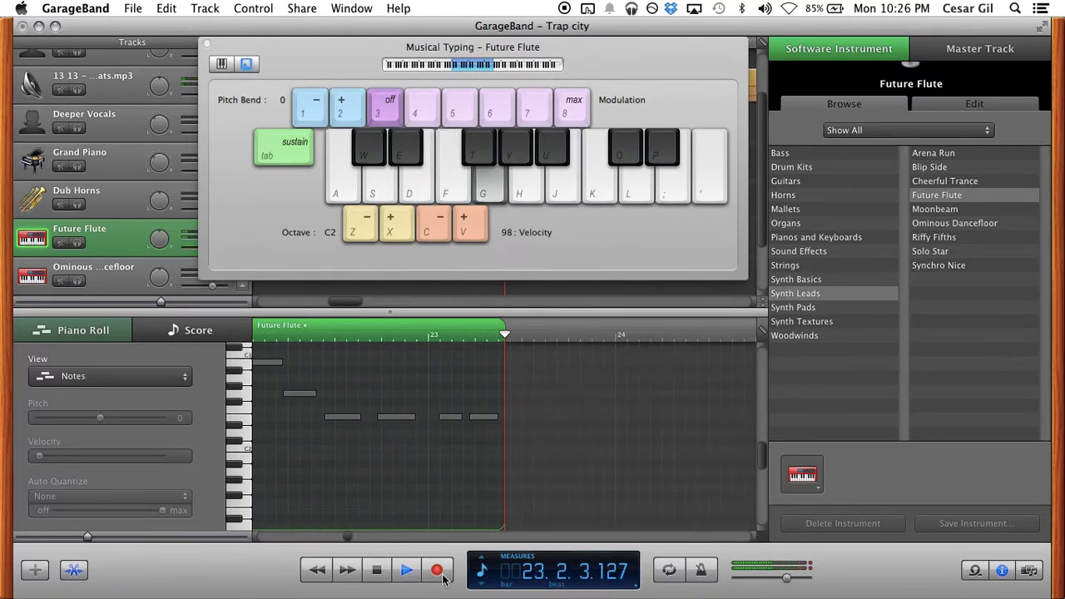
pyautogui.press('k')
pyautogui.press('d')
pyautogui.press('d')
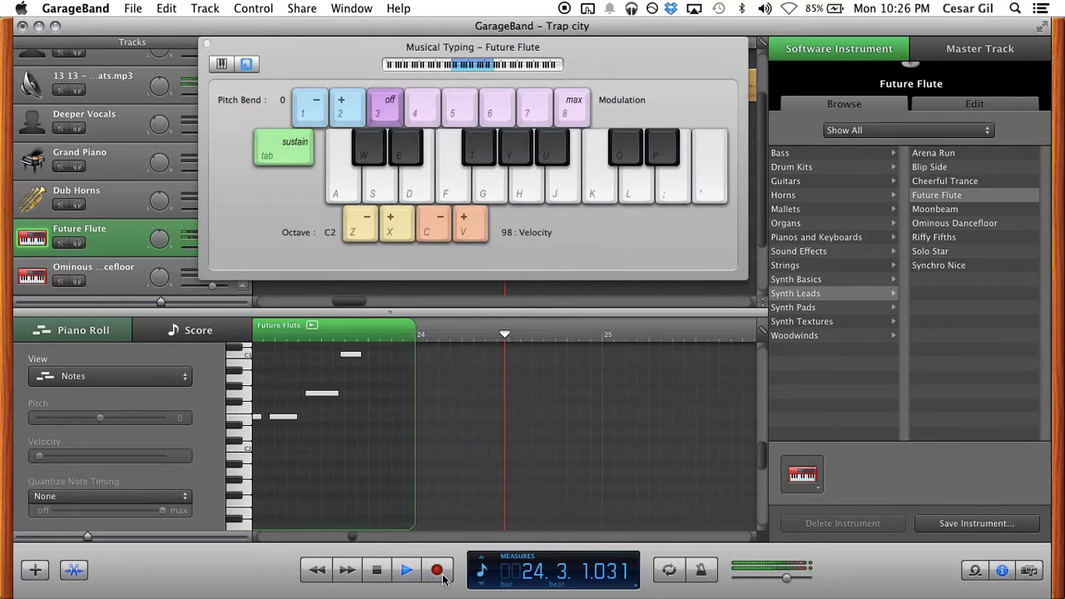
pyautogui.press('d')
pyautogui.press('k')
pyautogui.press('j')
pyautogui.press('g')
pyautogui.press('k')
pyautogui.click(442, 576)
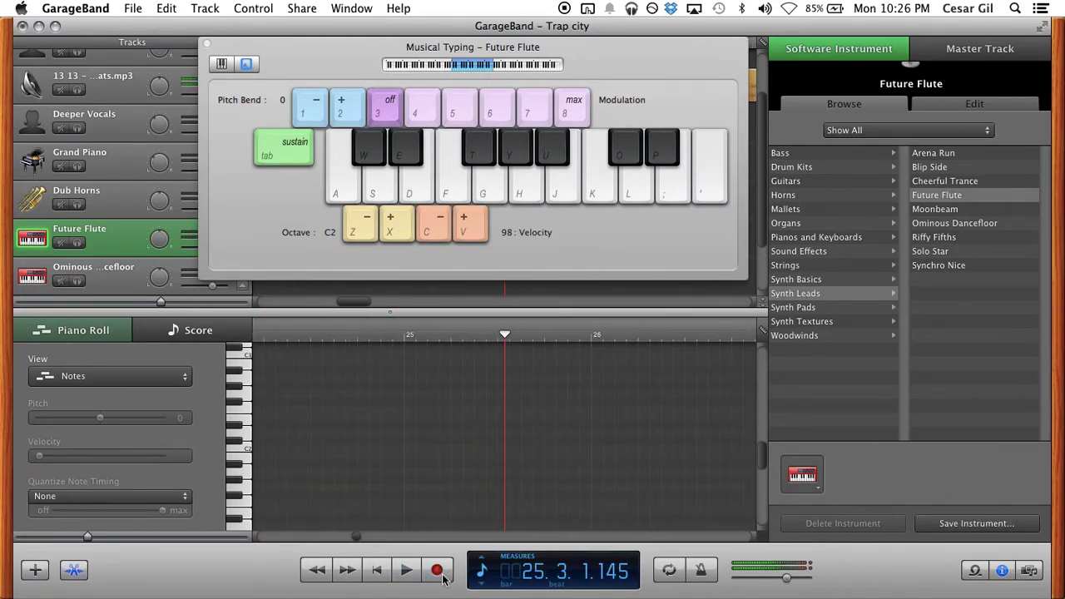
# Return to the start, move Musical Typing aside, and play back the new flute take.
pyautogui.press('Return')
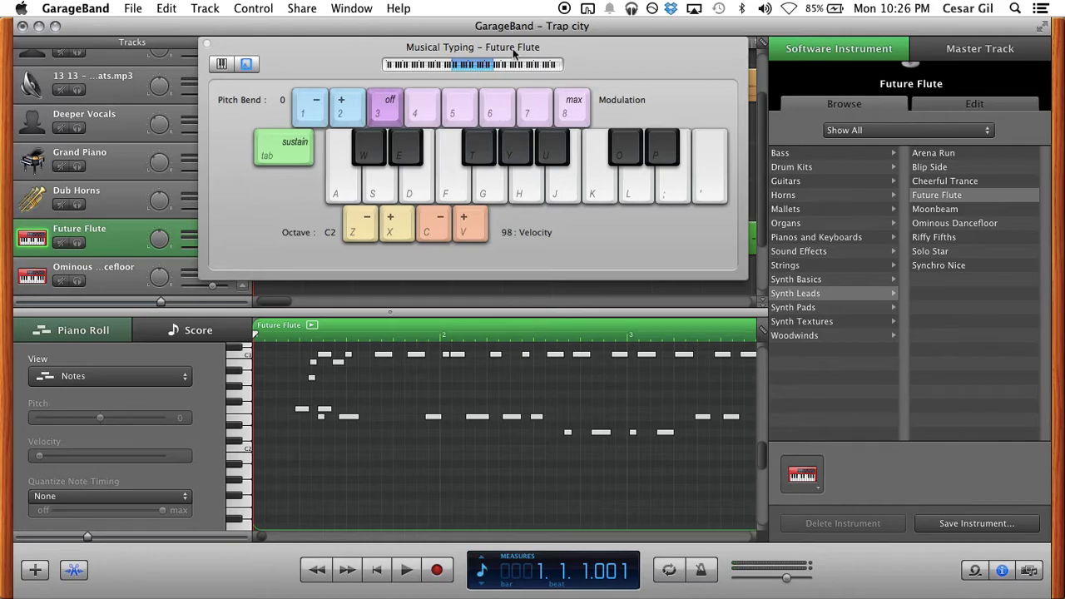
pyautogui.moveTo(513, 52); pyautogui.dragTo(892, 75)
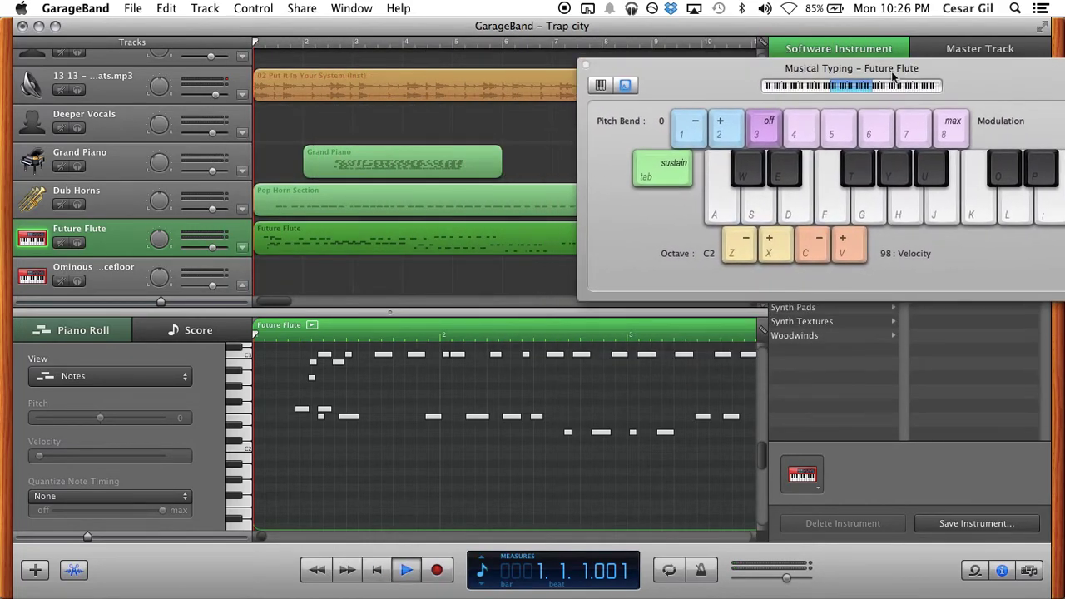
pyautogui.press('space')
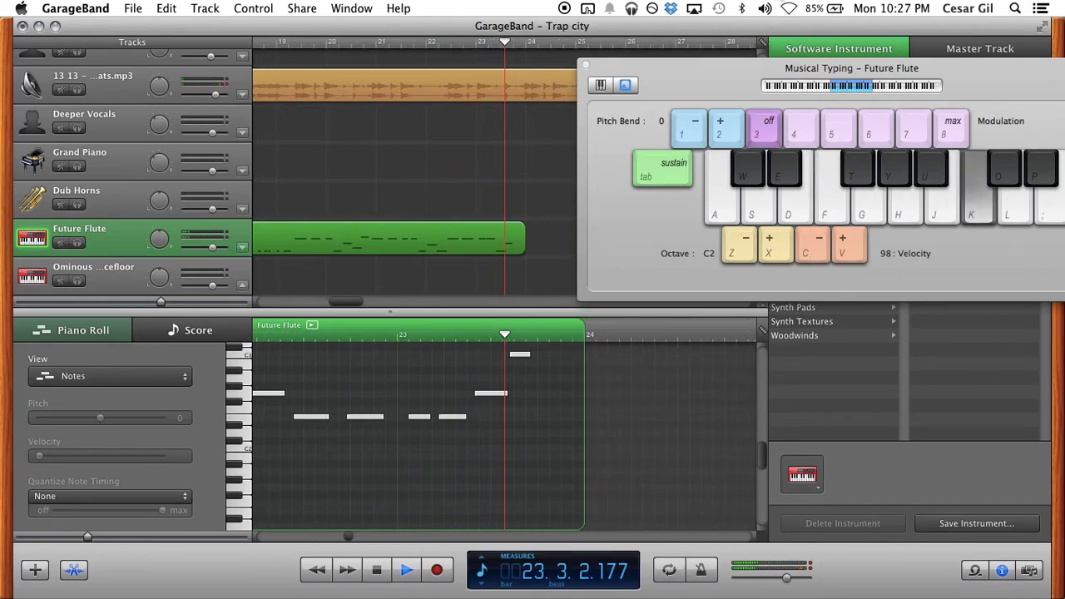
# Turn Wi‑Fi back on from the menu bar while Future Flute playback continues.
pyautogui.click(790, 14)
pyautogui.click(799, 39)
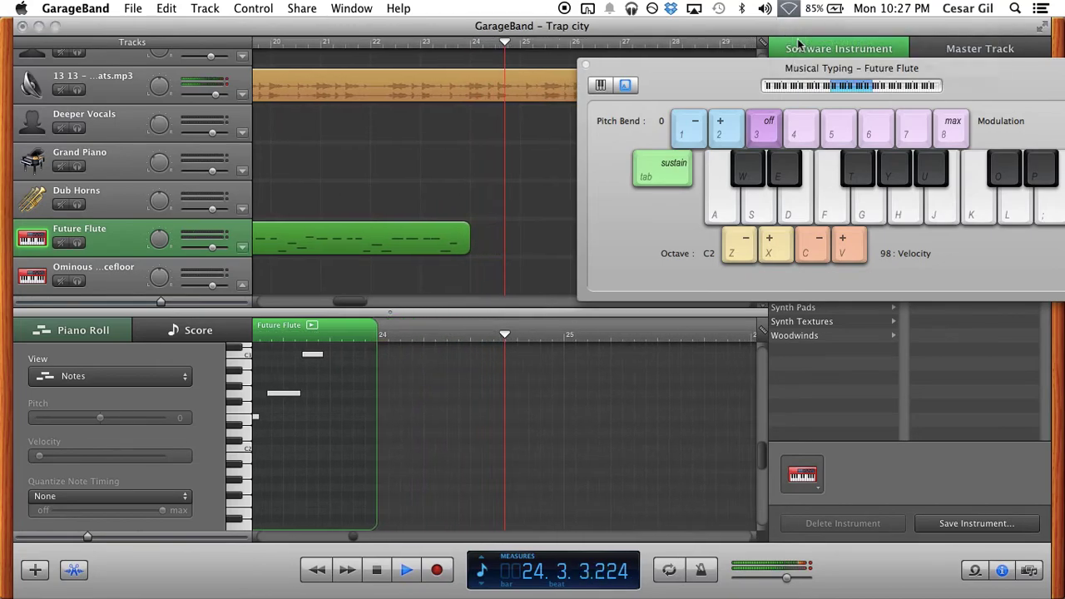